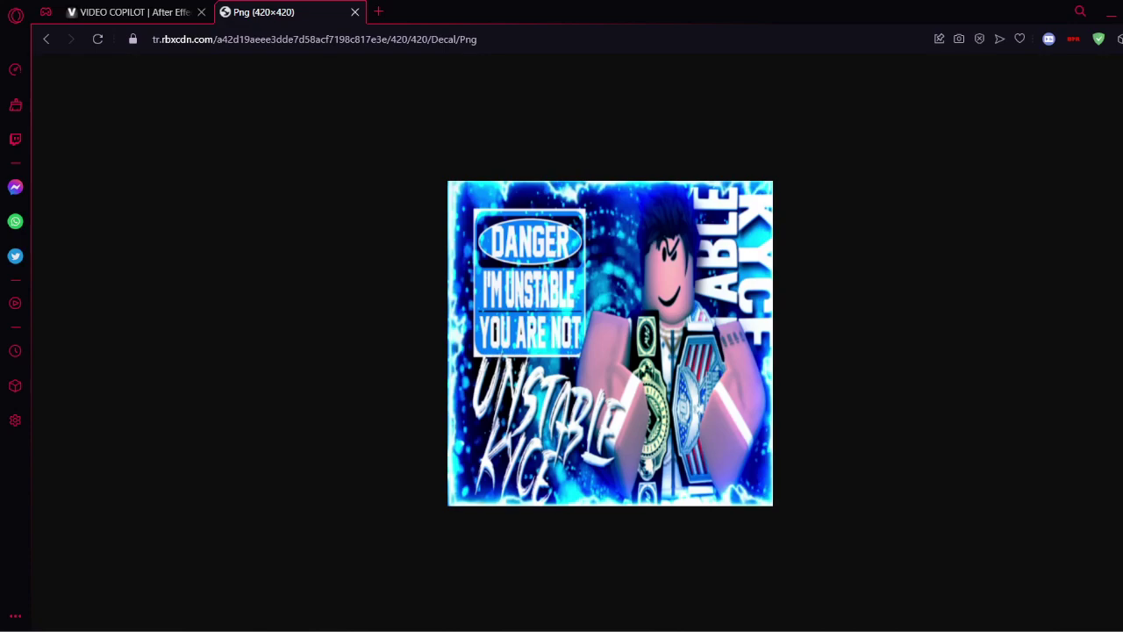
Step: Switch to the Video Copilot tab and scroll the Saber post to its Download Plug-in buttons
left_click(131, 11)
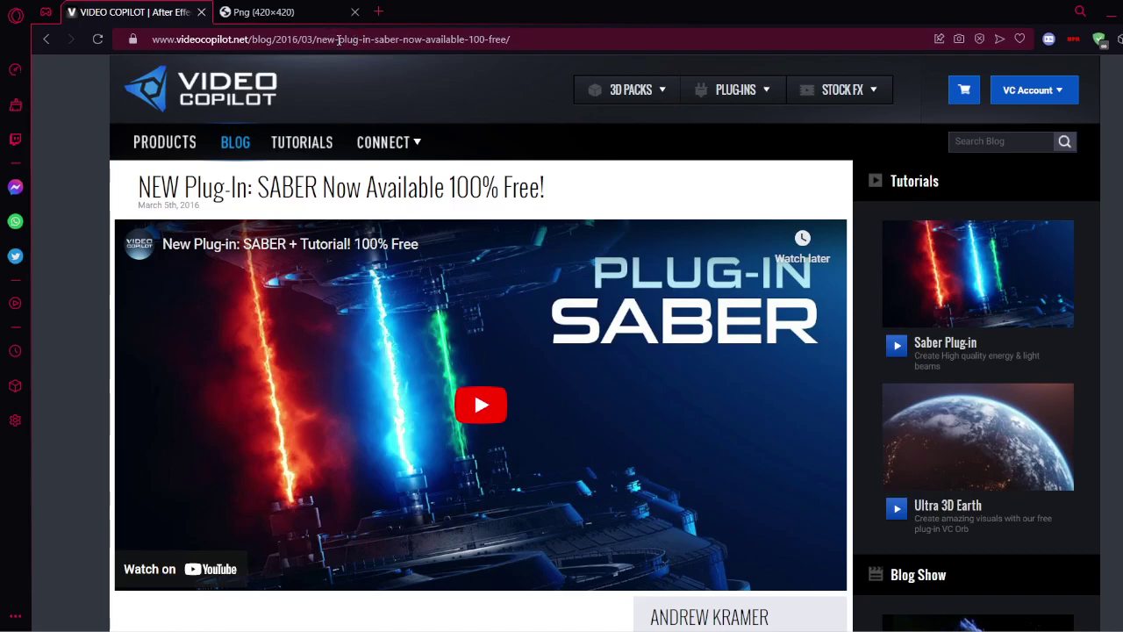
scroll(452, 123, "down", 4)
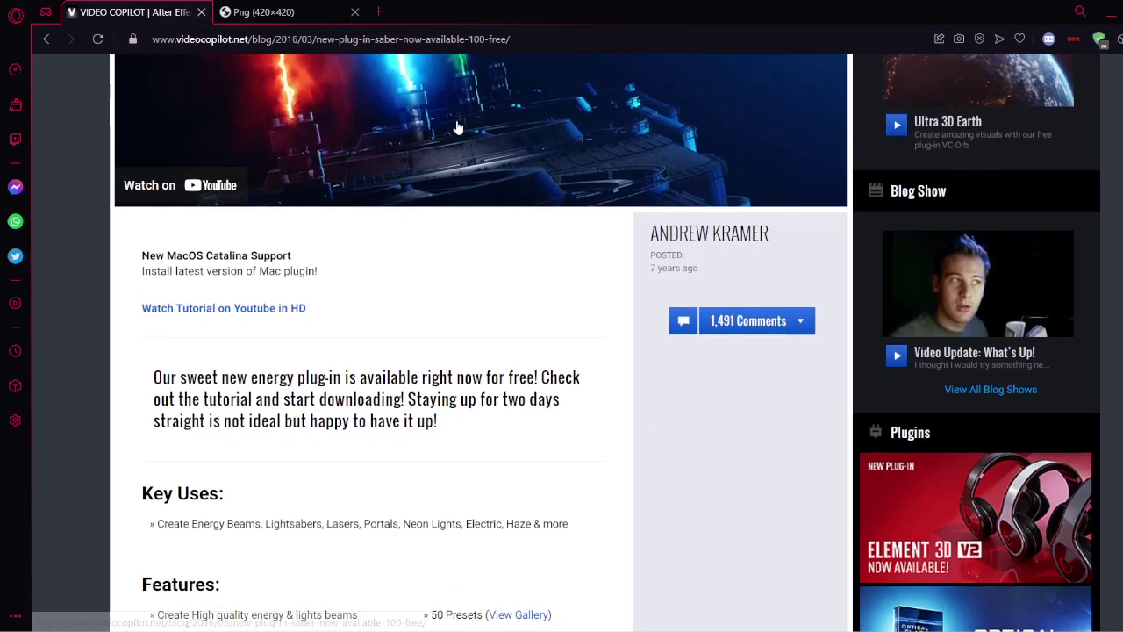
scroll(457, 129, "down", 5)
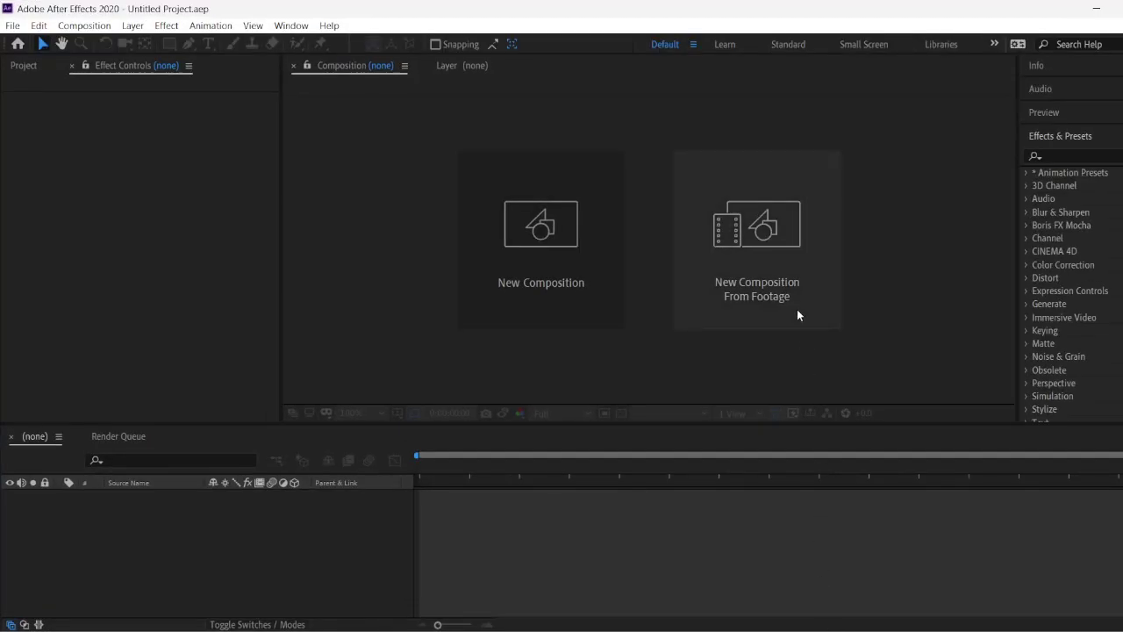
Step: Create a new composition from the video1 clip in Downloads
left_click(791, 290)
left_click(100, 212)
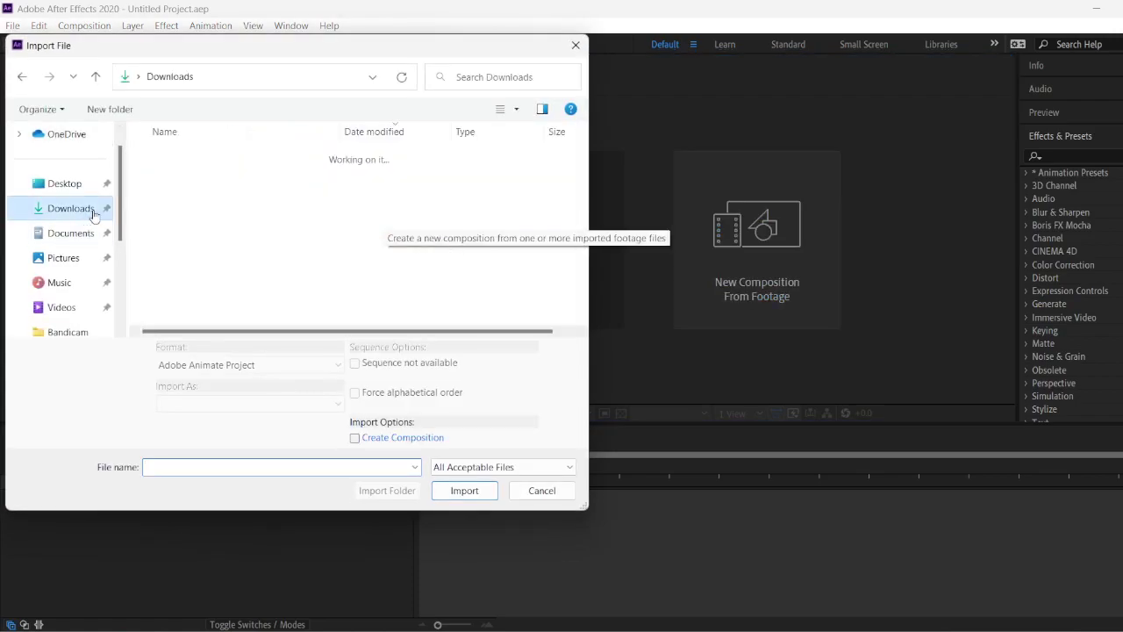
double_click(180, 178)
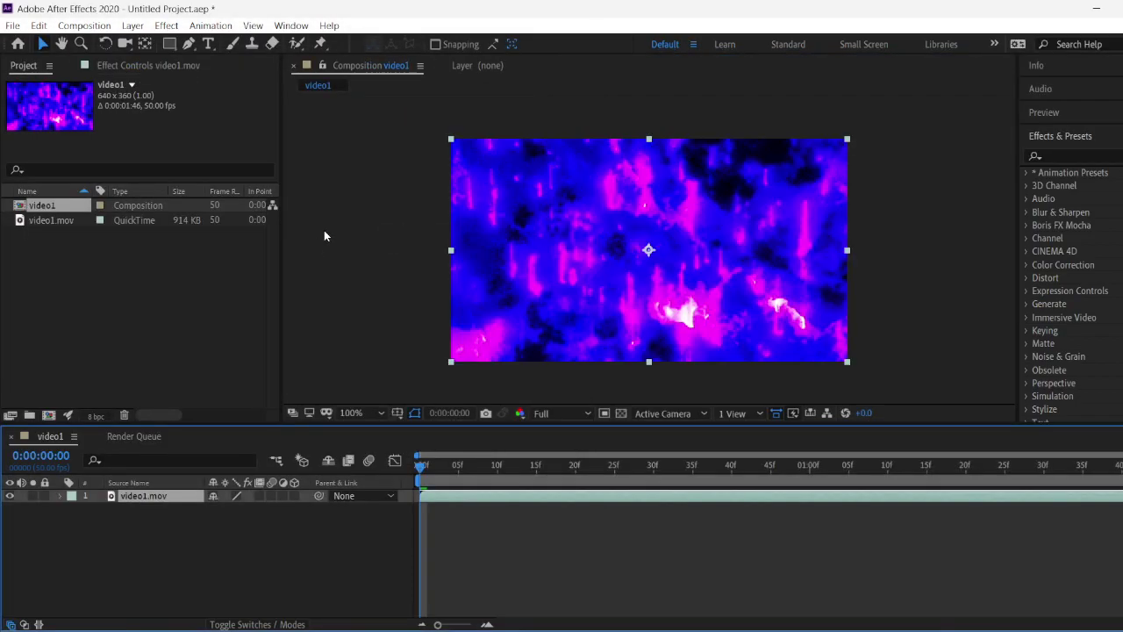
Step: Import Cinos_The_Undead.png from the Documents Renders folder
left_click(12, 25)
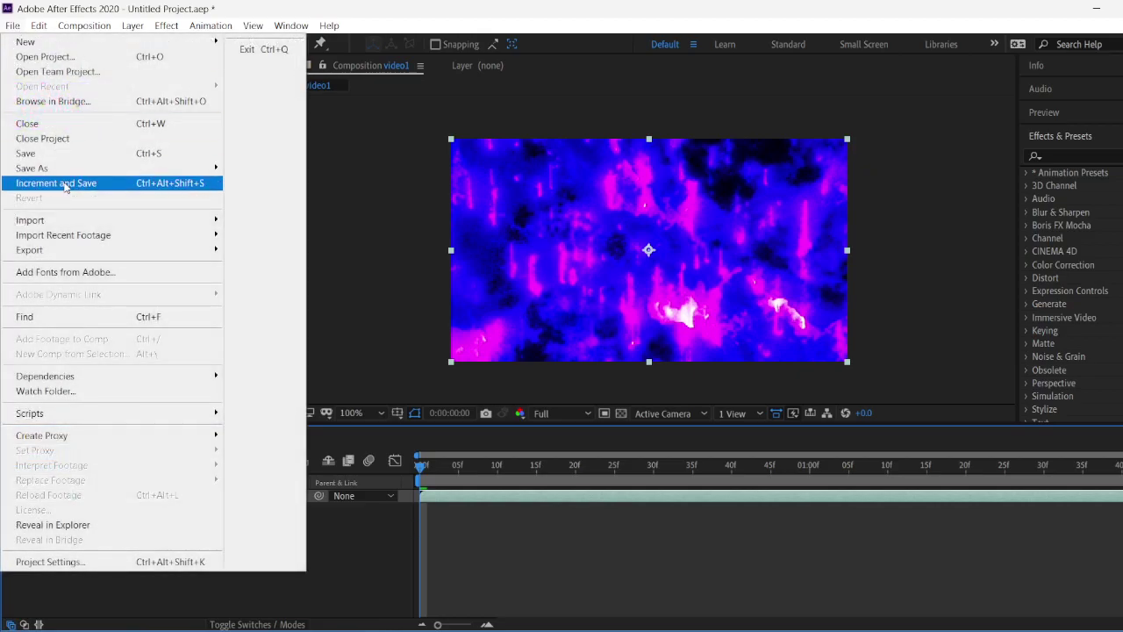
mouse_move(59, 224)
left_click(250, 221)
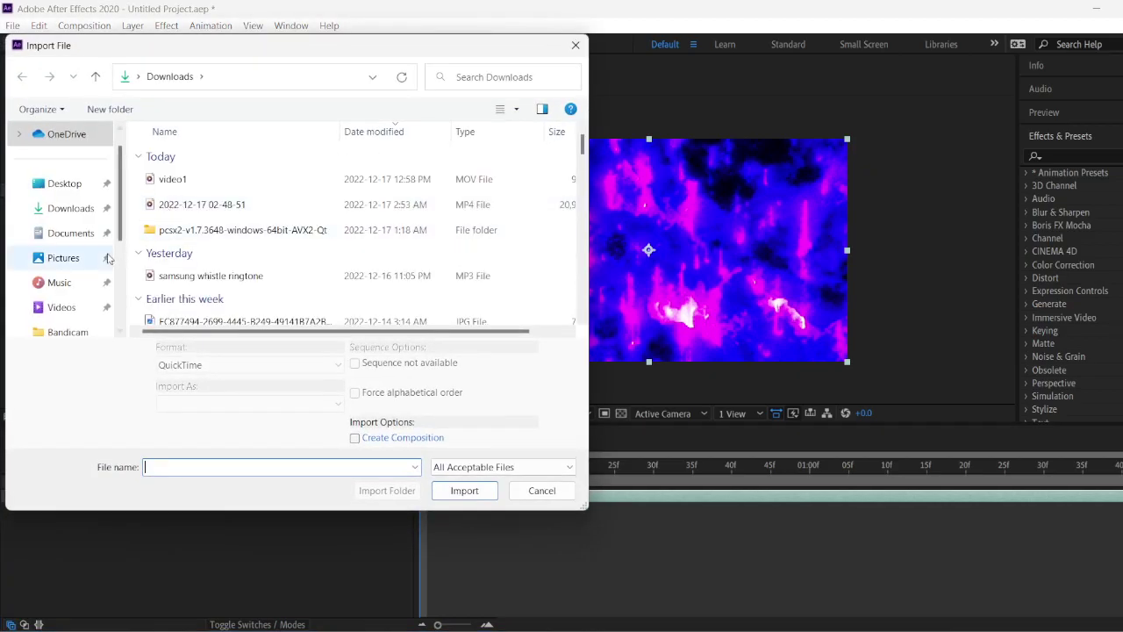
left_click(77, 234)
scroll(184, 237, "down", 5)
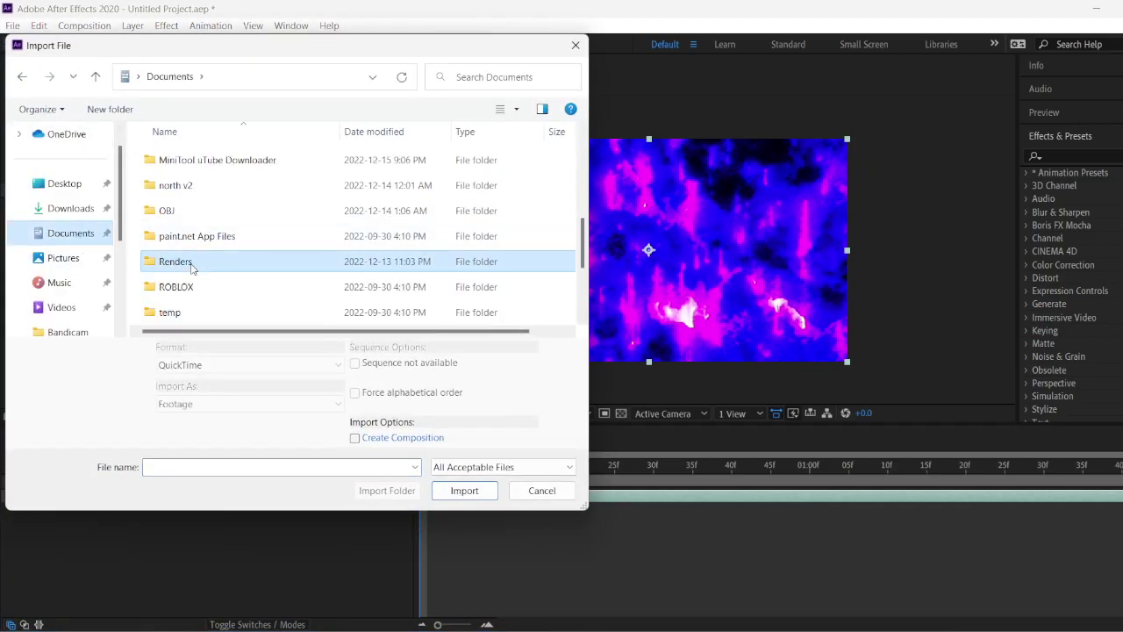
double_click(176, 258)
double_click(180, 281)
Step: Add the character image to the composition and scale it to about half size
left_click_drag(60, 211, 132, 494)
scroll(723, 219, "down", 2)
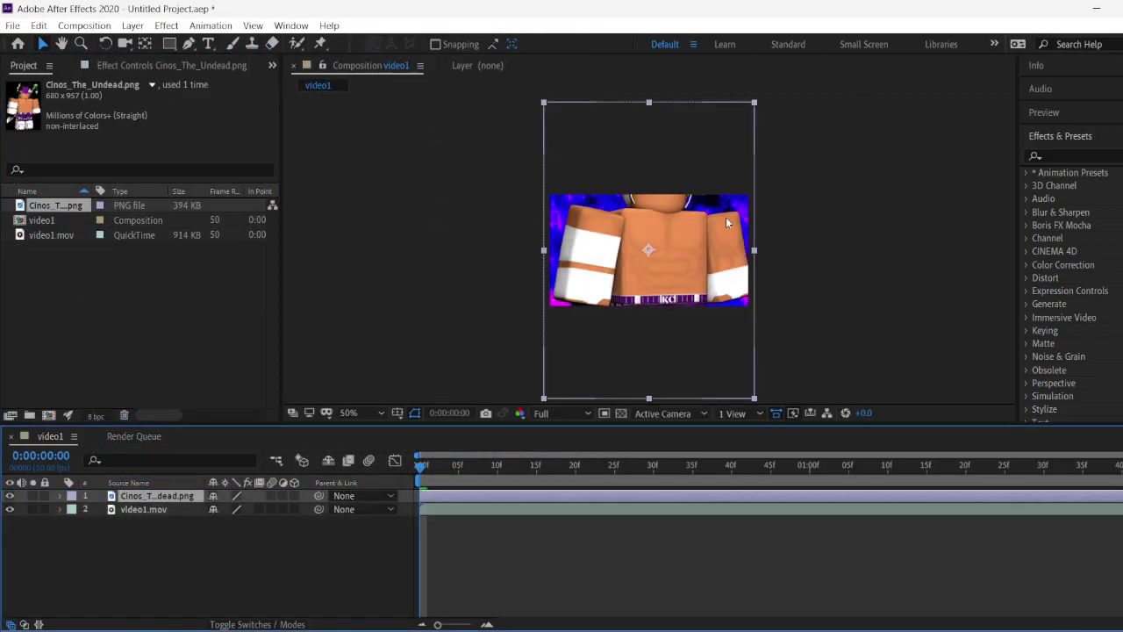
left_click_drag(711, 132, 638, 195)
Step: Nudge the character slightly left and import the Untitled.png text image
key("period")
left_click(12, 25)
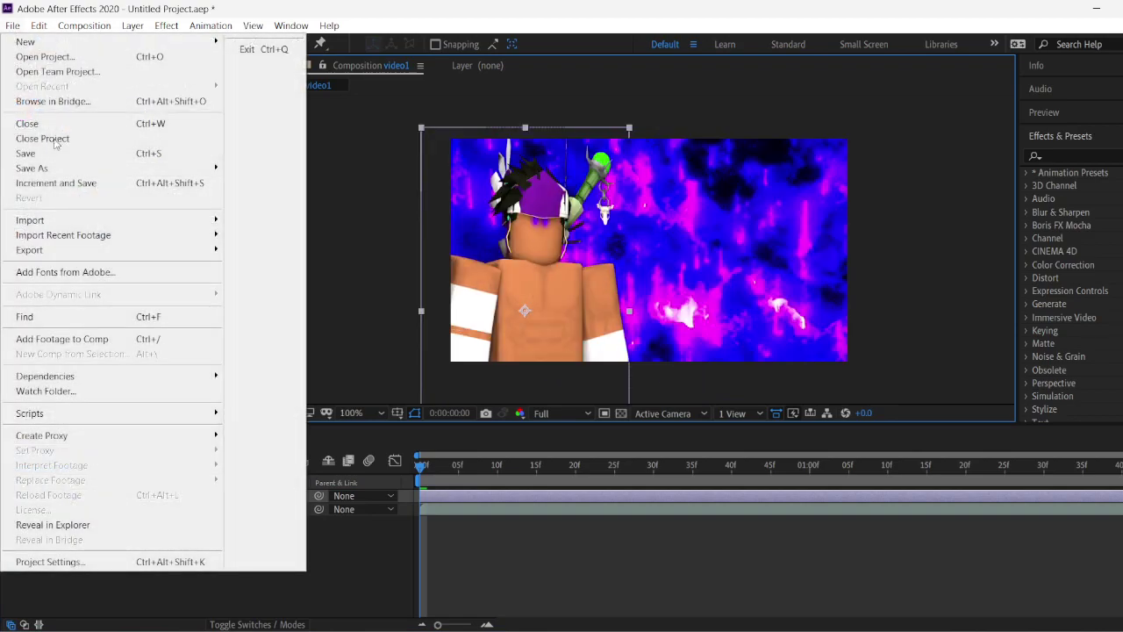
mouse_move(63, 220)
left_click(254, 223)
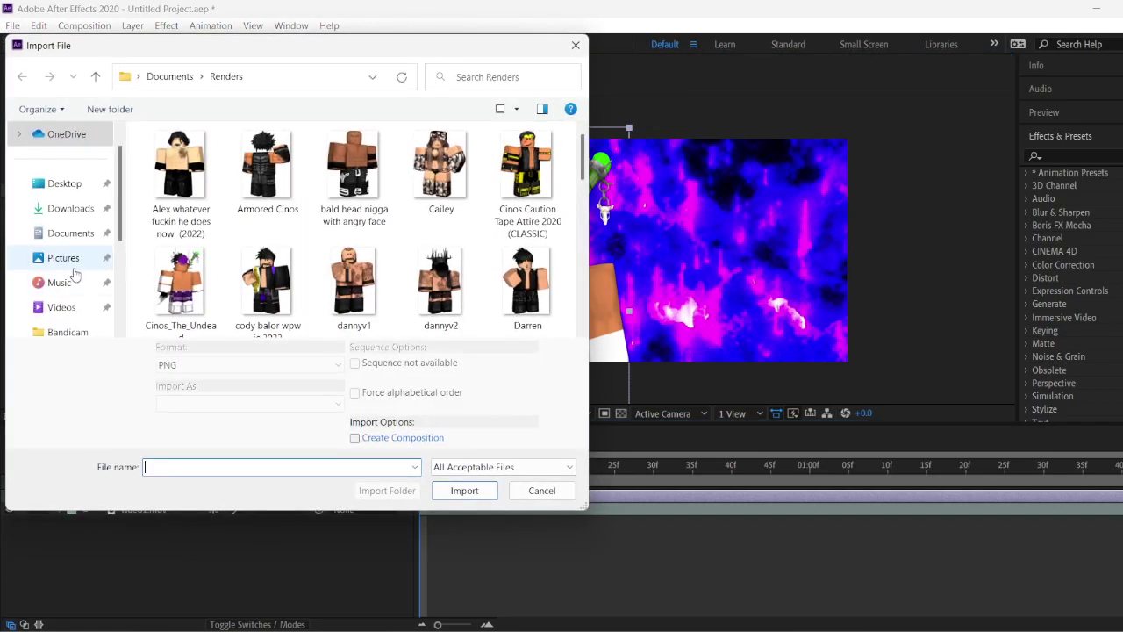
left_click(62, 331)
scroll(298, 219, "down", 2)
double_click(269, 272)
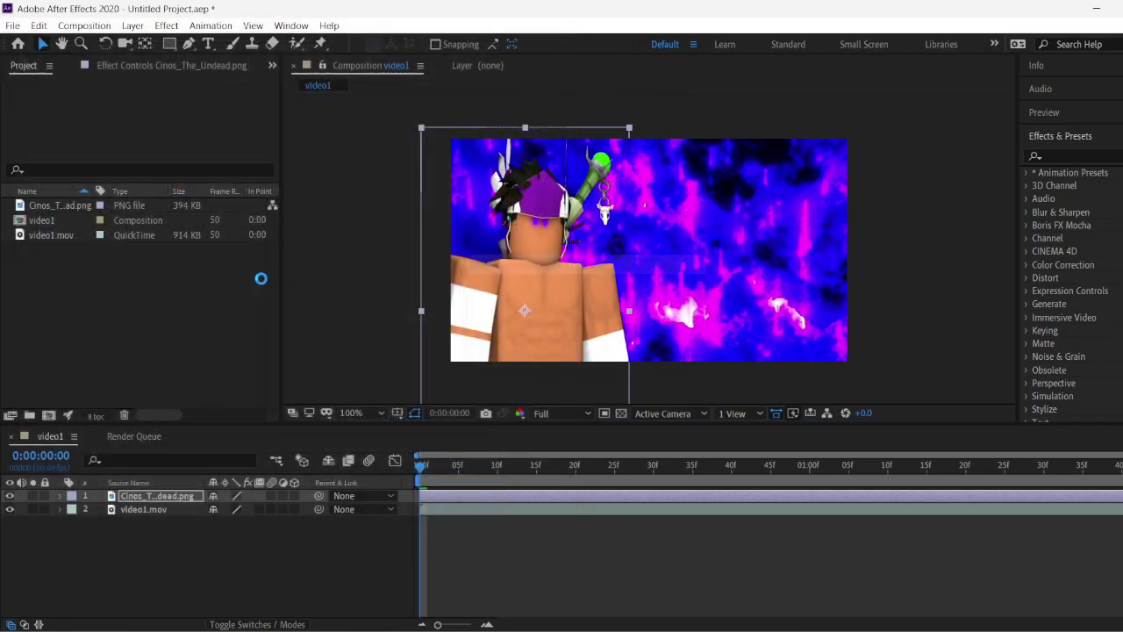
Step: Add the KING CINOS image on top, shrink it and move it to the right side
left_click_drag(68, 253, 163, 496)
scroll(530, 262, "down", 2)
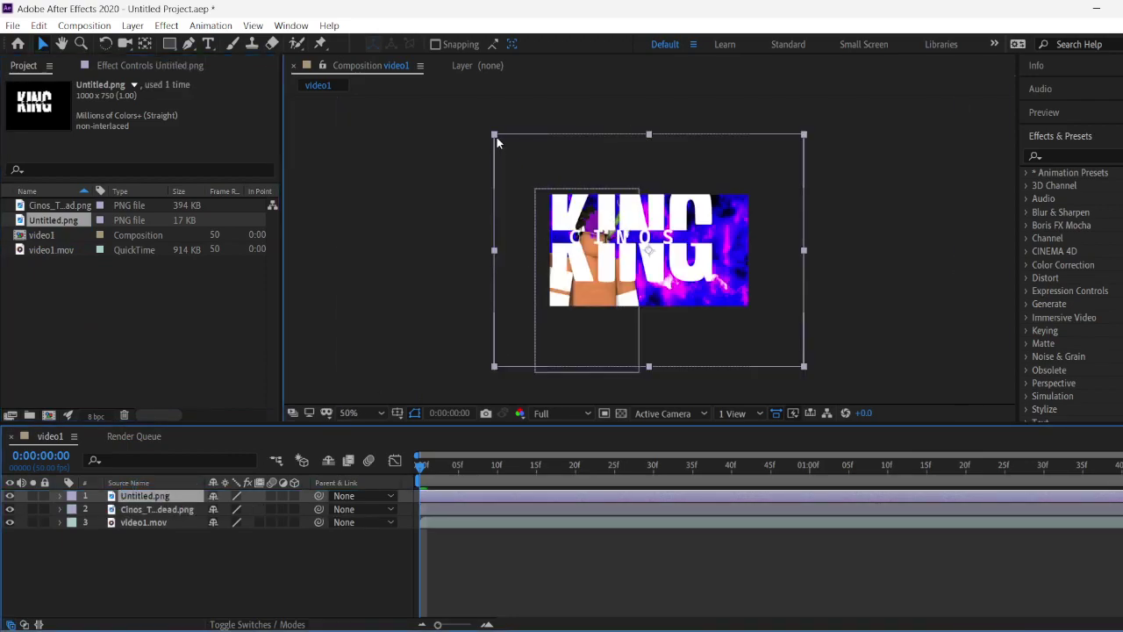
left_click_drag(495, 136, 546, 180)
scroll(571, 188, "up", 2)
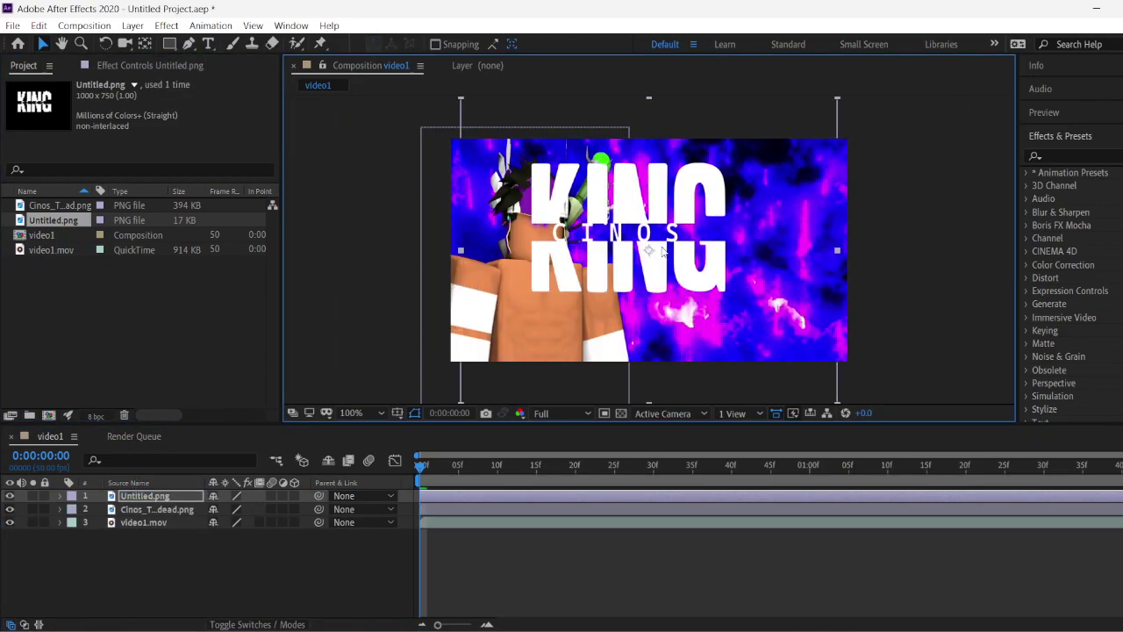
left_click_drag(645, 253, 770, 253)
key("comma")
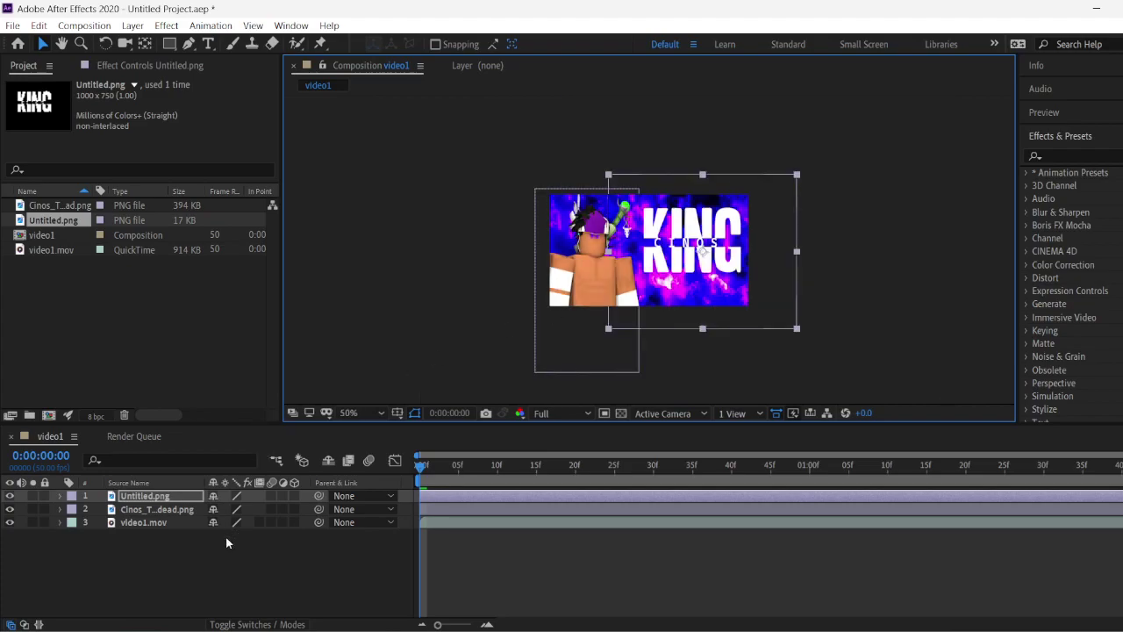
Step: Auto-trace the Cinos_The_Undead.png layer with the default Alpha channel settings
left_click(181, 508)
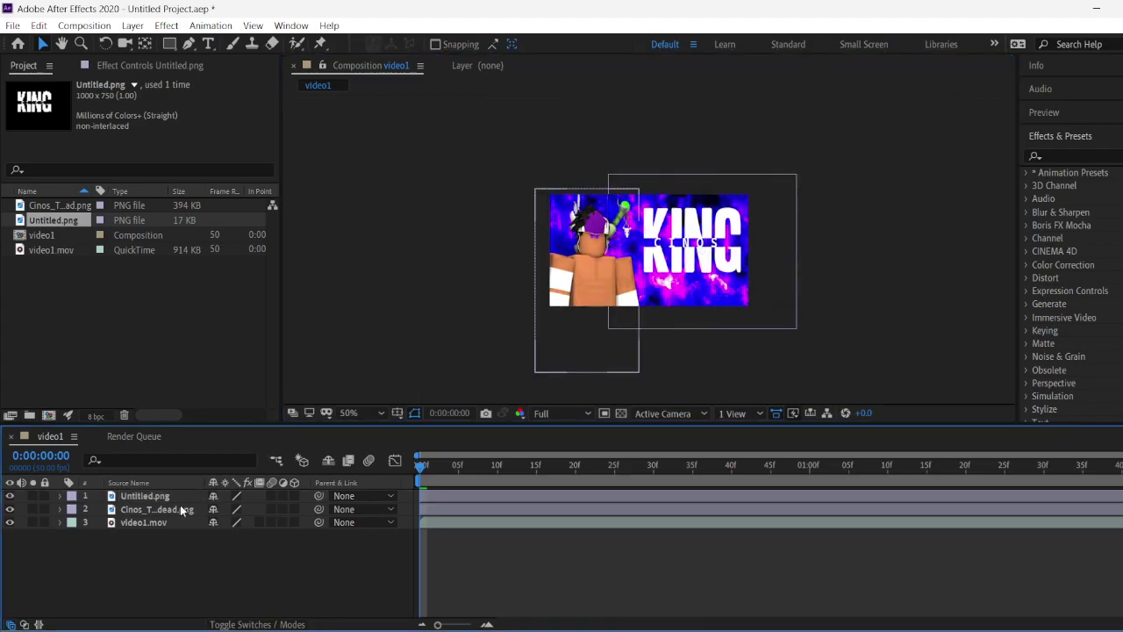
left_click(133, 26)
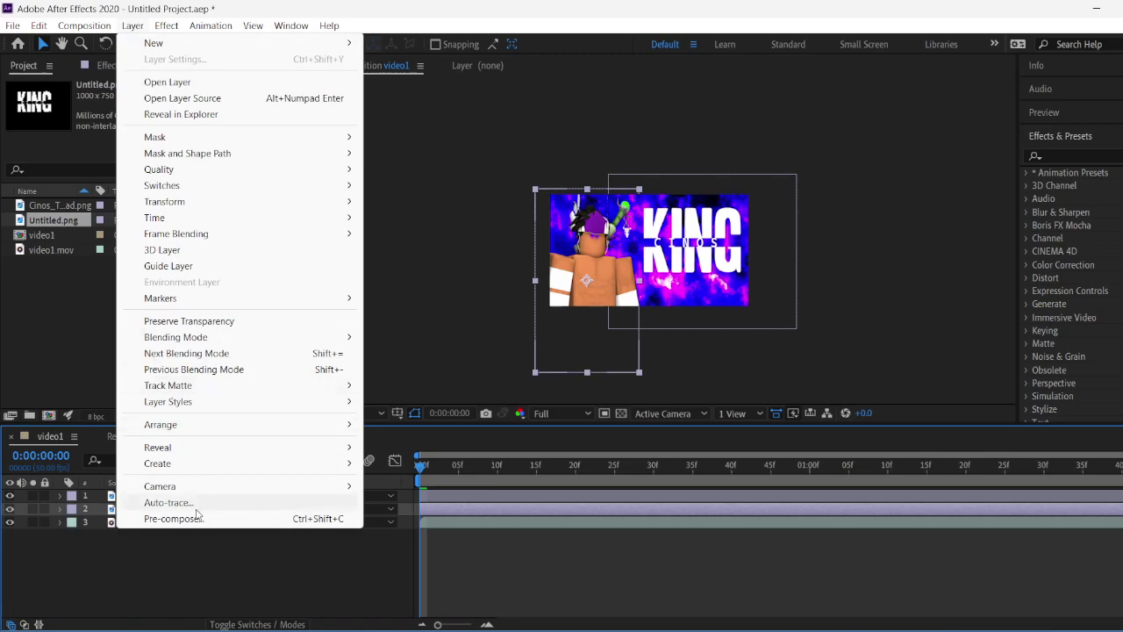
left_click(168, 502)
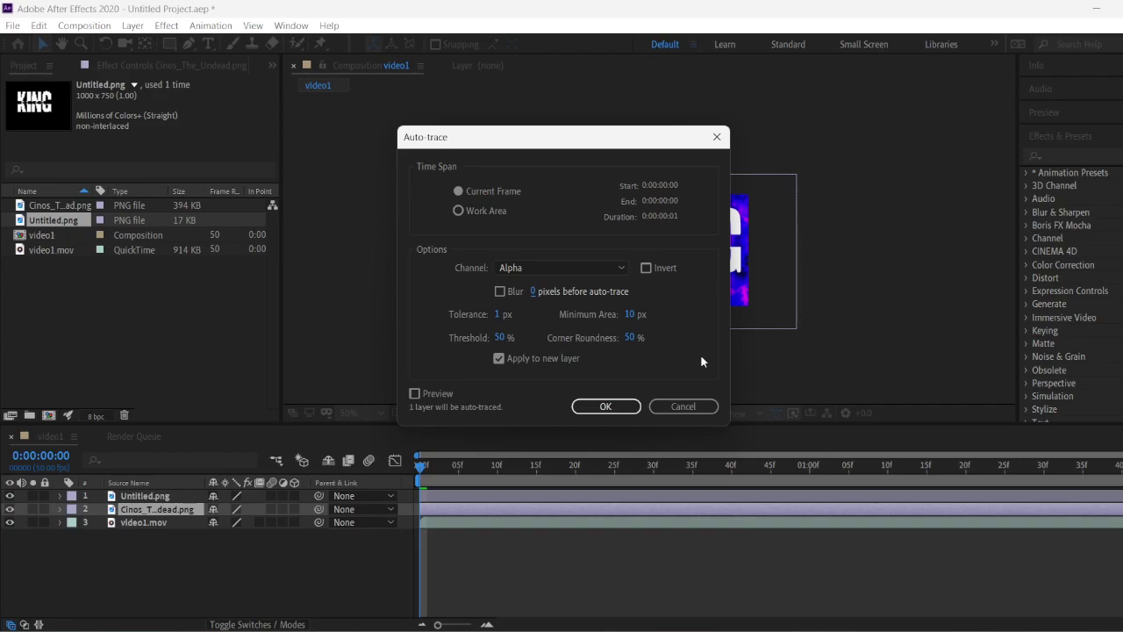
left_click(623, 403)
scroll(424, 282, "up", 2)
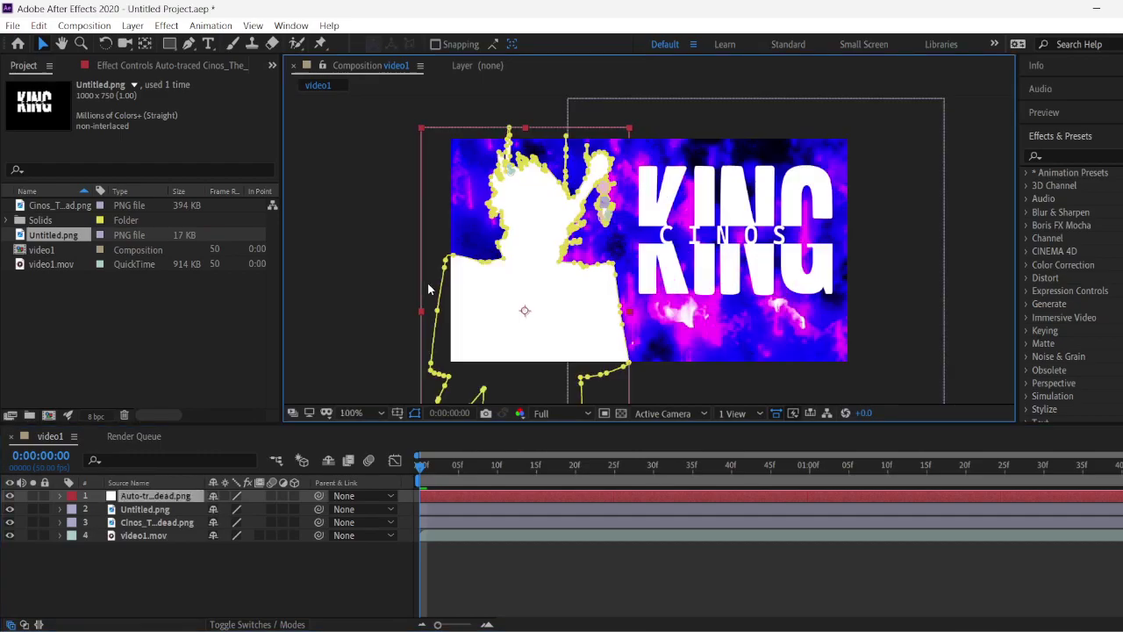
Step: Apply the Video Copilot Saber effect to the auto-traced character layer
left_click(169, 29)
left_click(163, 26)
left_click(166, 26)
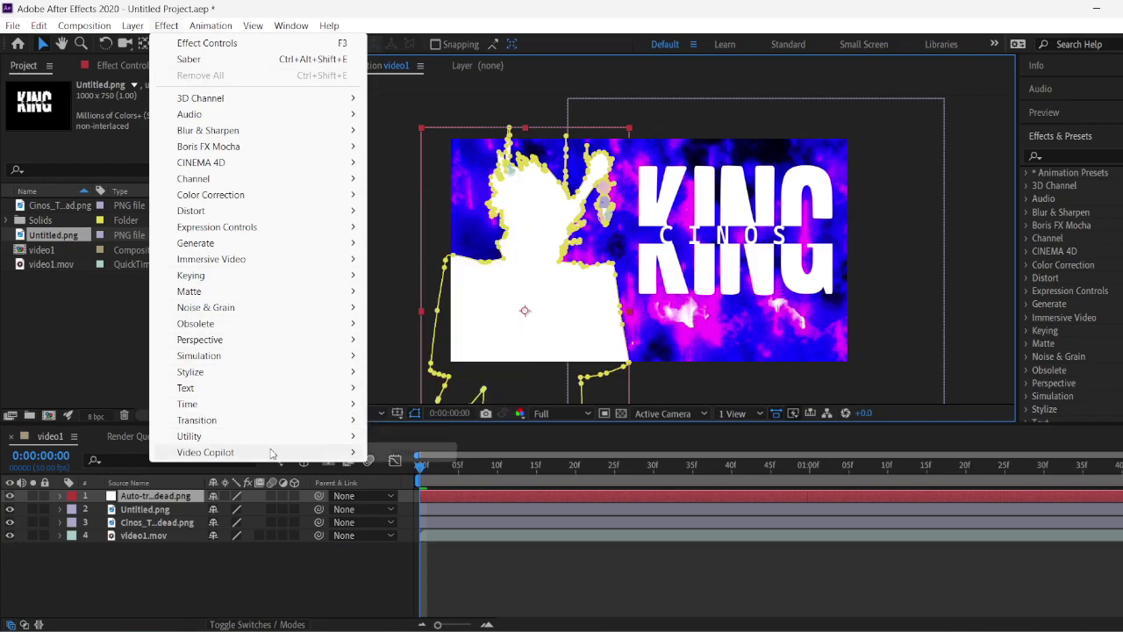
mouse_move(271, 453)
left_click(401, 452)
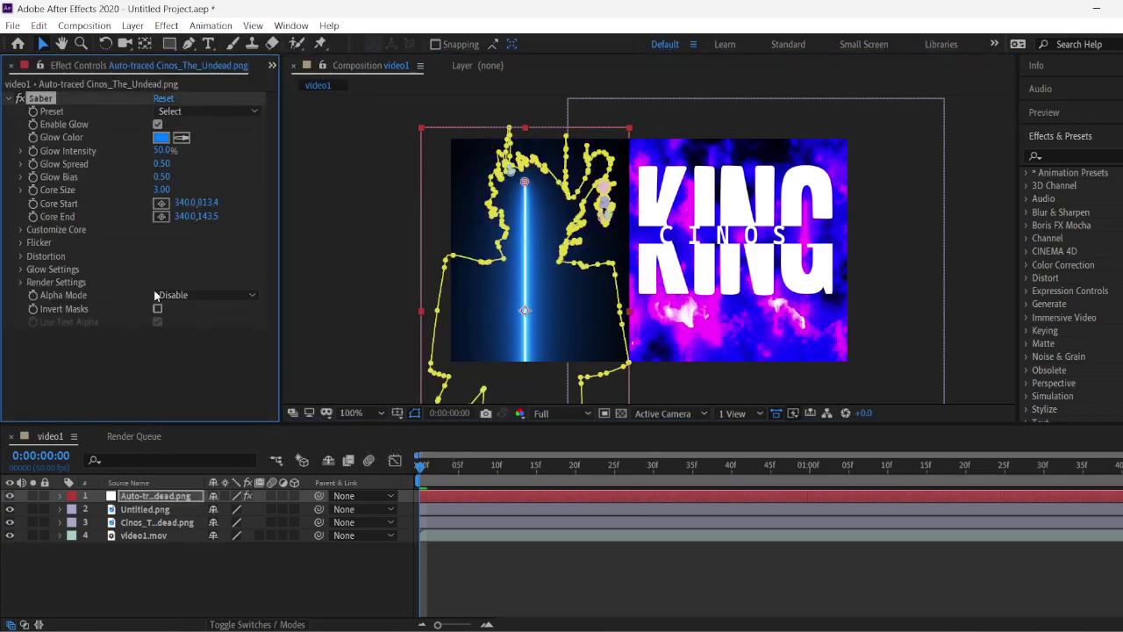
Step: Under Customize Core, set Saber's Core Type to Layer Masks and collapse the group
left_click(21, 232)
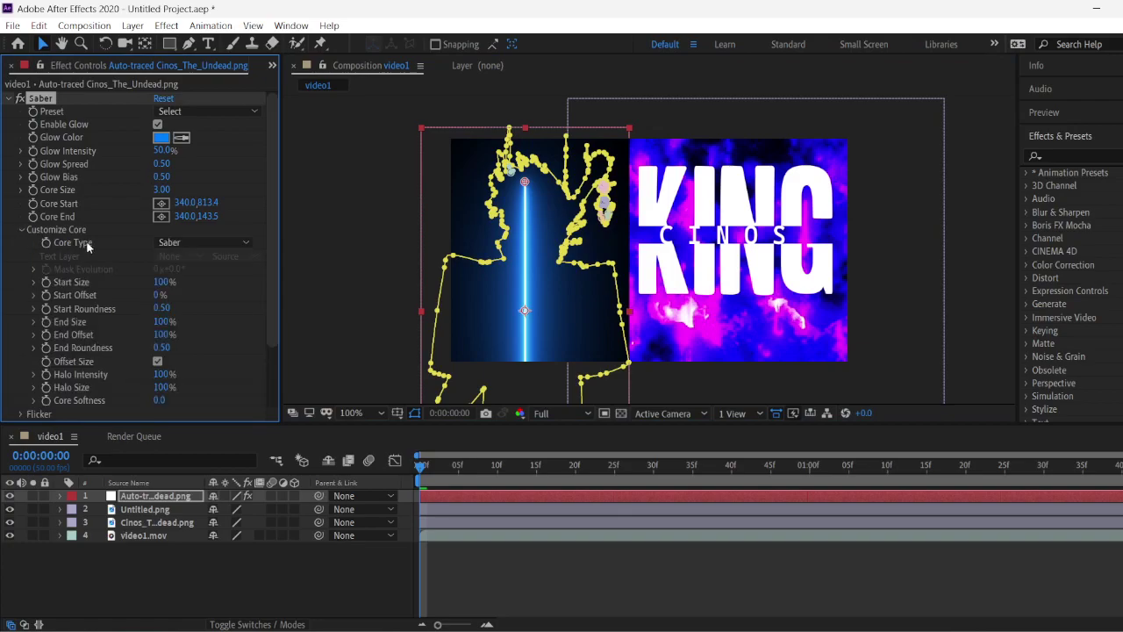
scroll(53, 237, "down", 2)
left_click(172, 174)
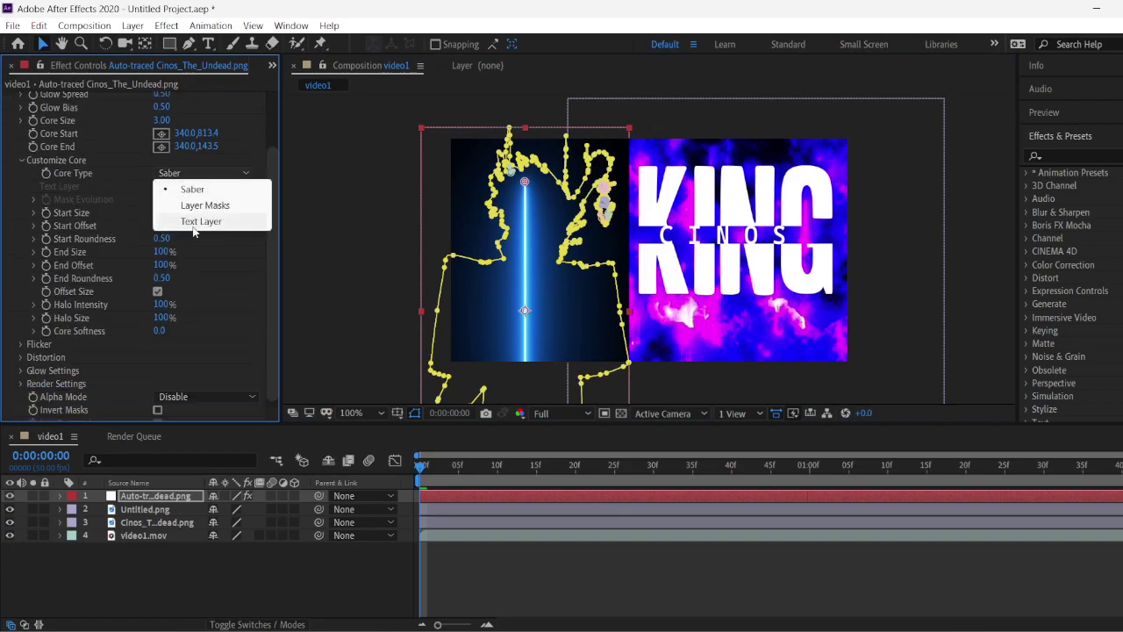
left_click(201, 222)
left_click(175, 186)
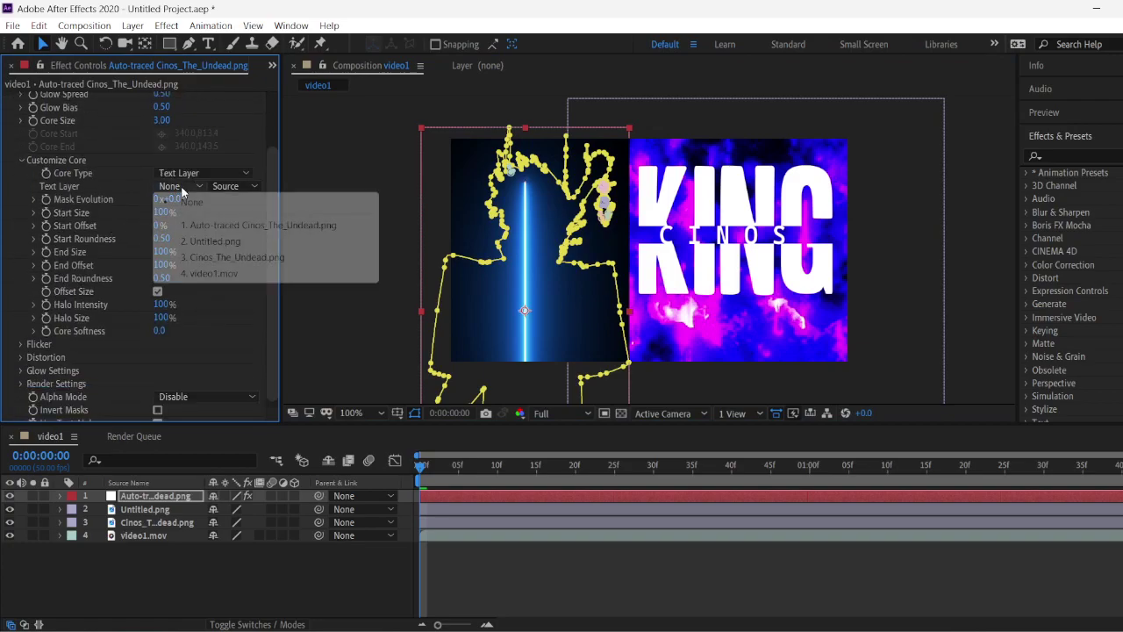
left_click(219, 258)
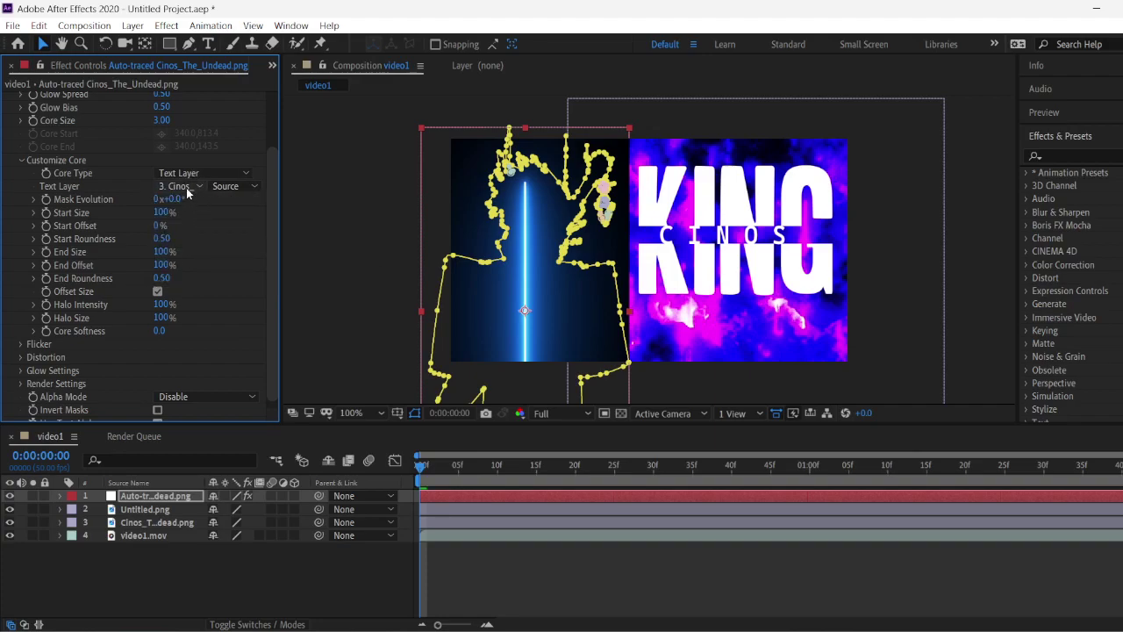
left_click(178, 186)
left_click(192, 175)
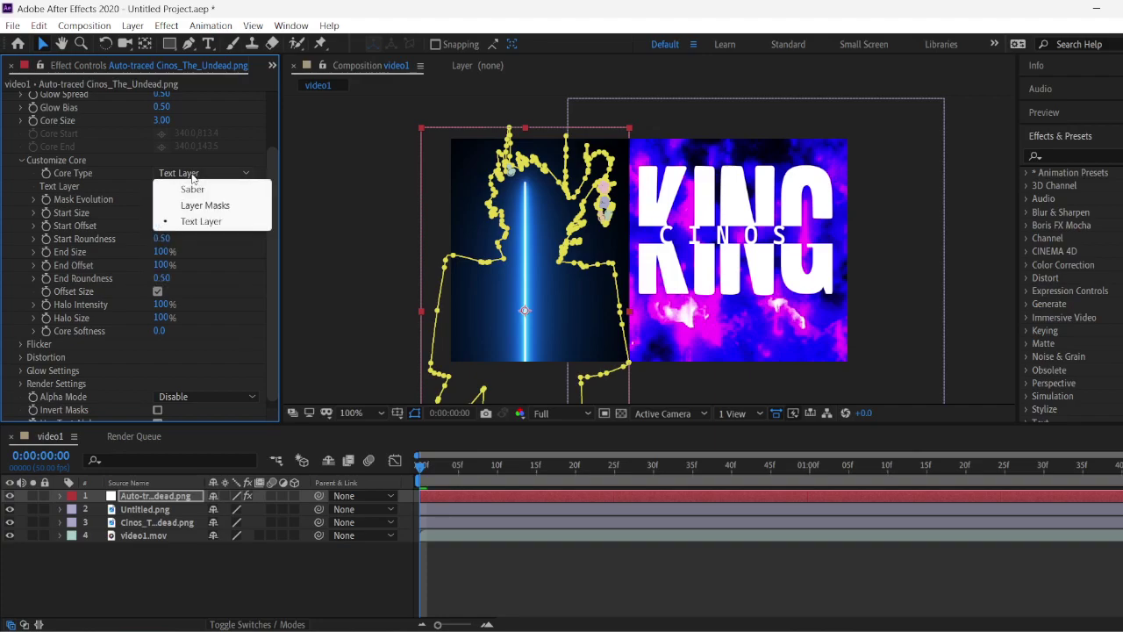
left_click(204, 205)
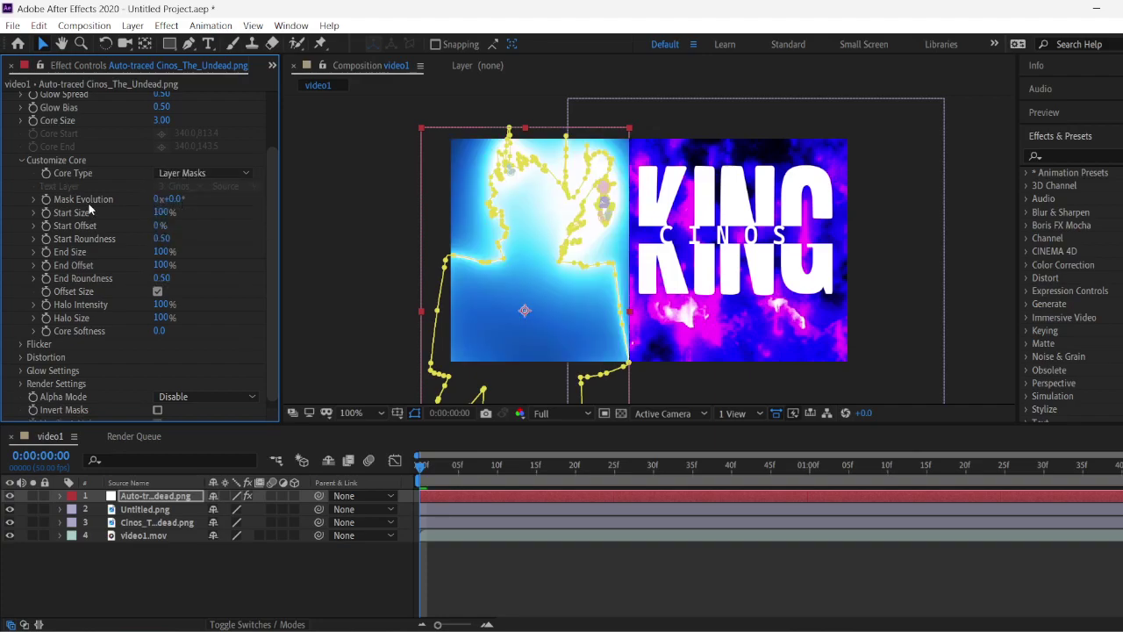
left_click(21, 160)
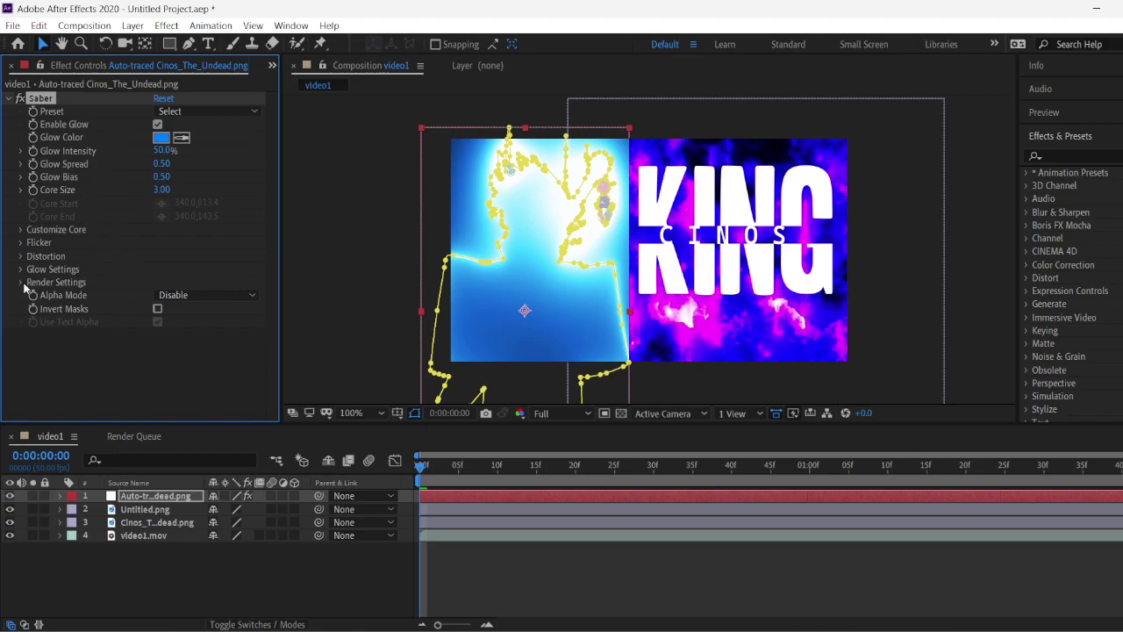
Step: Change Saber's Render Settings composite from Black to Transparent and expand Alpha Boost
left_click(20, 281)
scroll(190, 265, "down", 1)
scroll(204, 351, "down", 1)
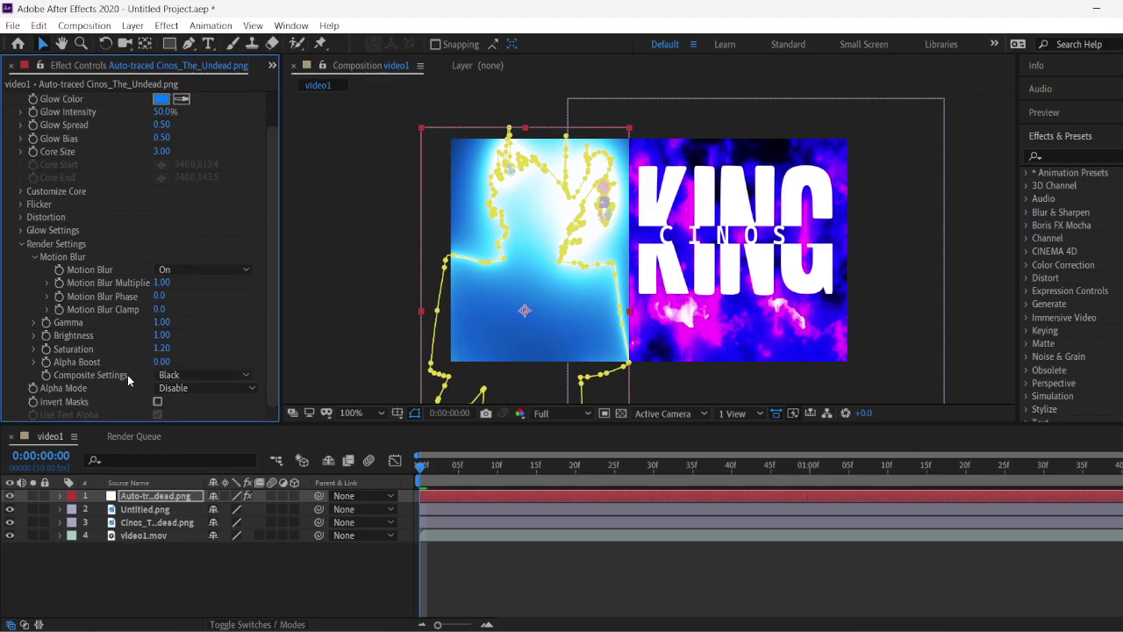
left_click(189, 375)
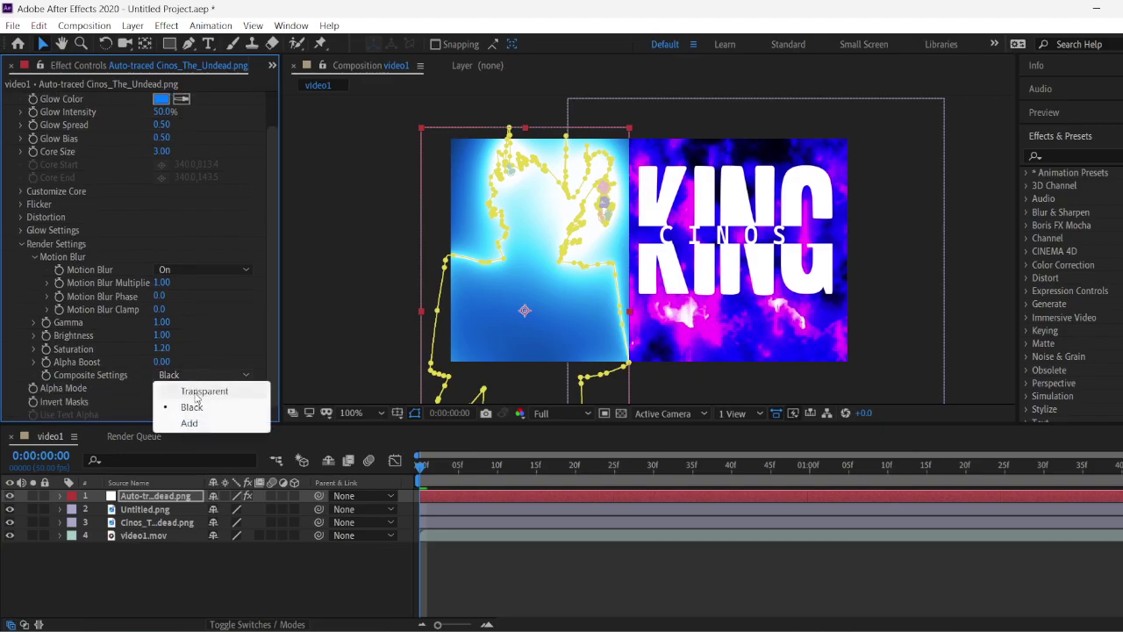
left_click(195, 392)
left_click(34, 361)
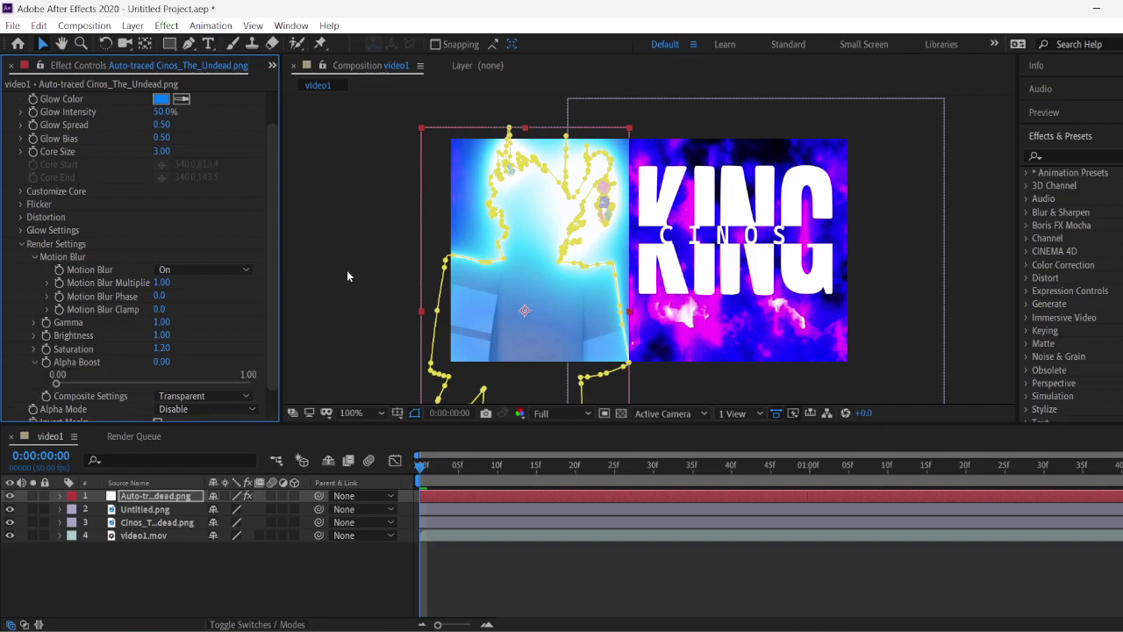
Step: Preview the Energize, Ghost and Fog Saber presets, then settle on Electric
scroll(211, 219, "up", 1)
left_click(207, 114)
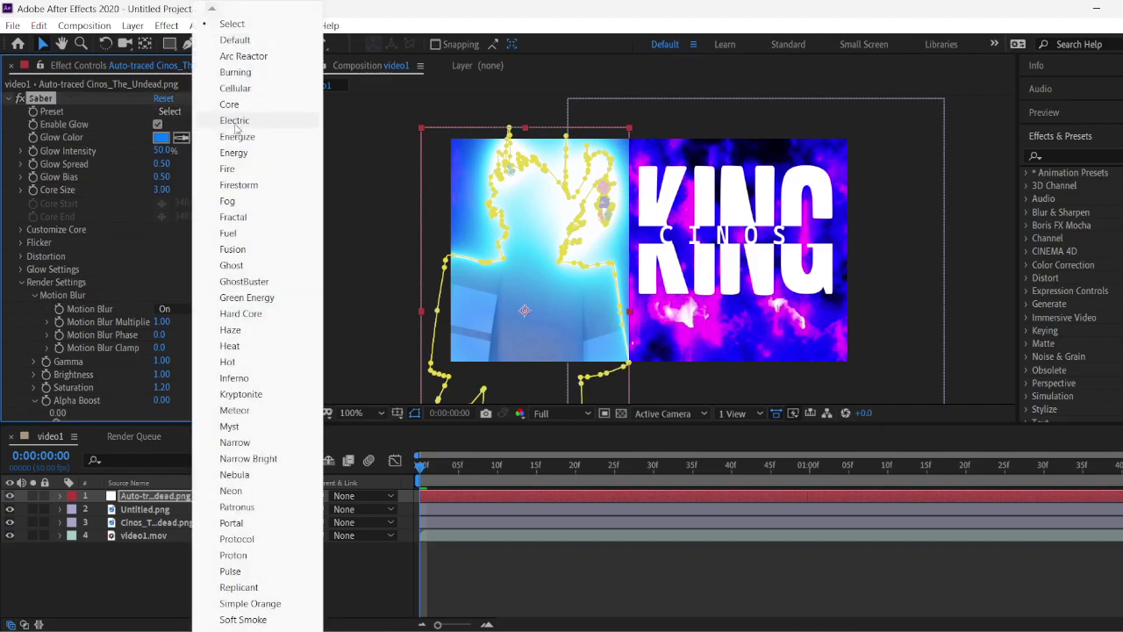
left_click(235, 136)
left_click(219, 115)
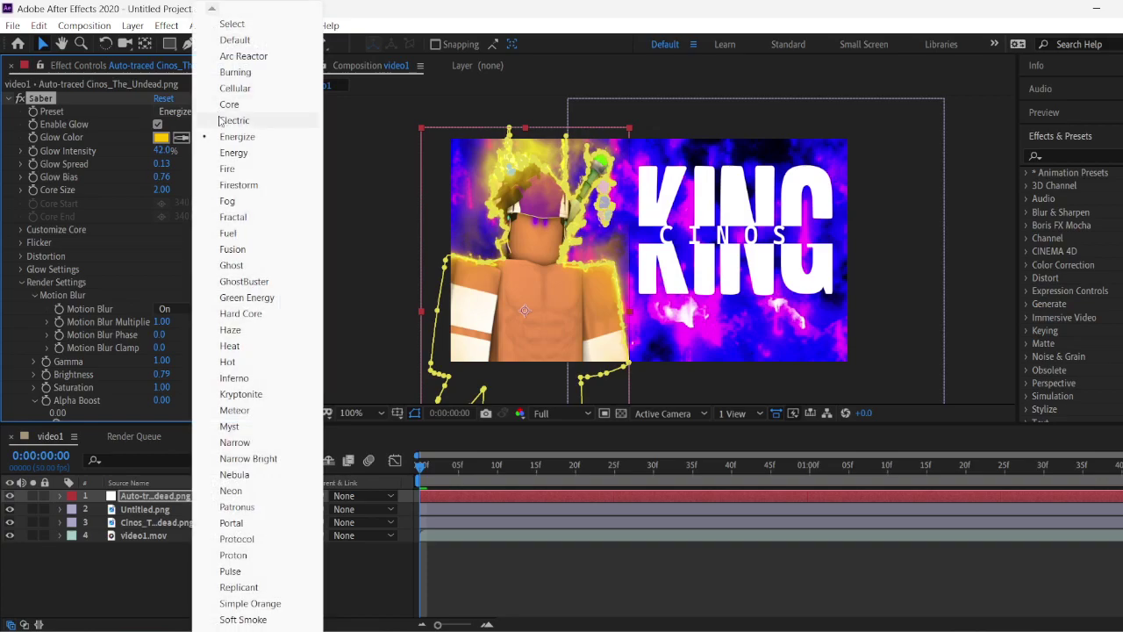
left_click(233, 265)
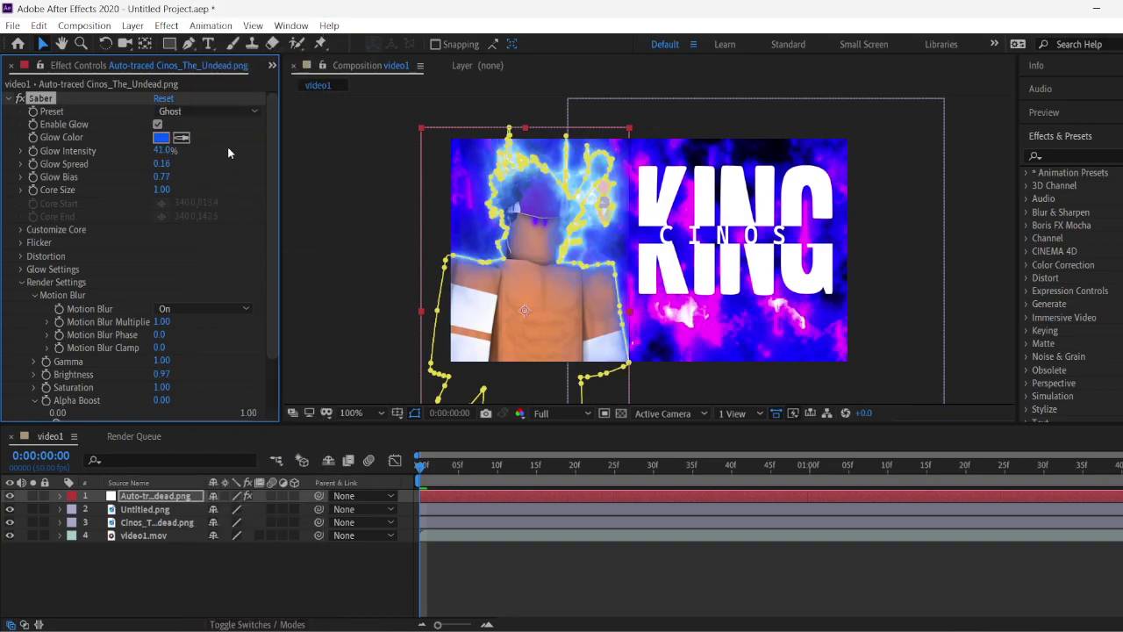
left_click(375, 238)
left_click(211, 111)
left_click(244, 202)
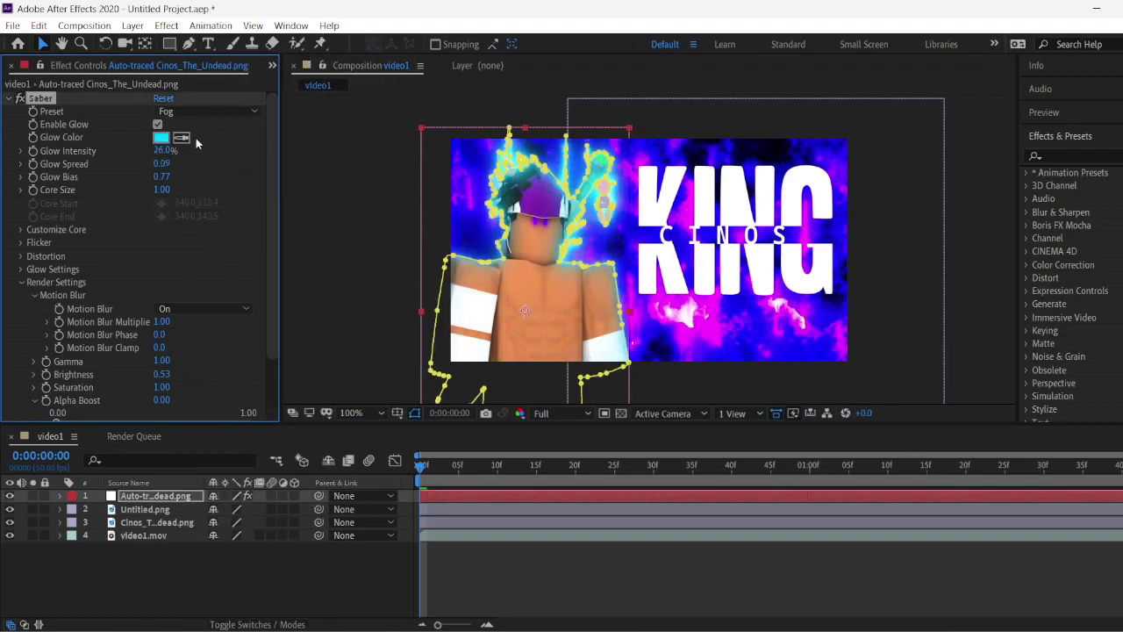
left_click(335, 192)
left_click(202, 117)
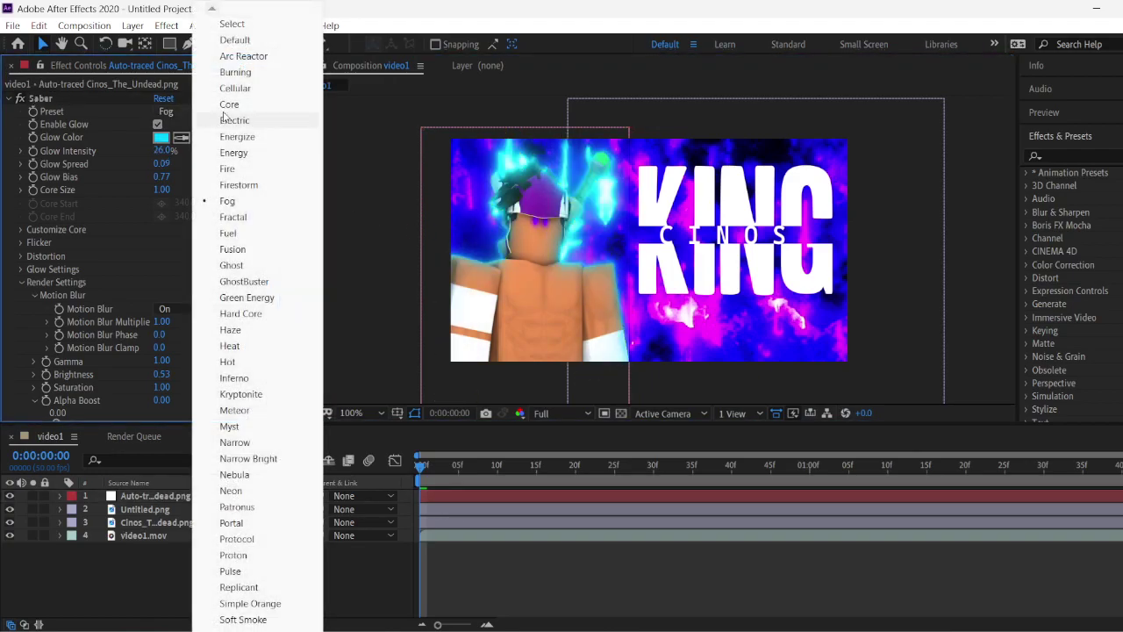
left_click(240, 124)
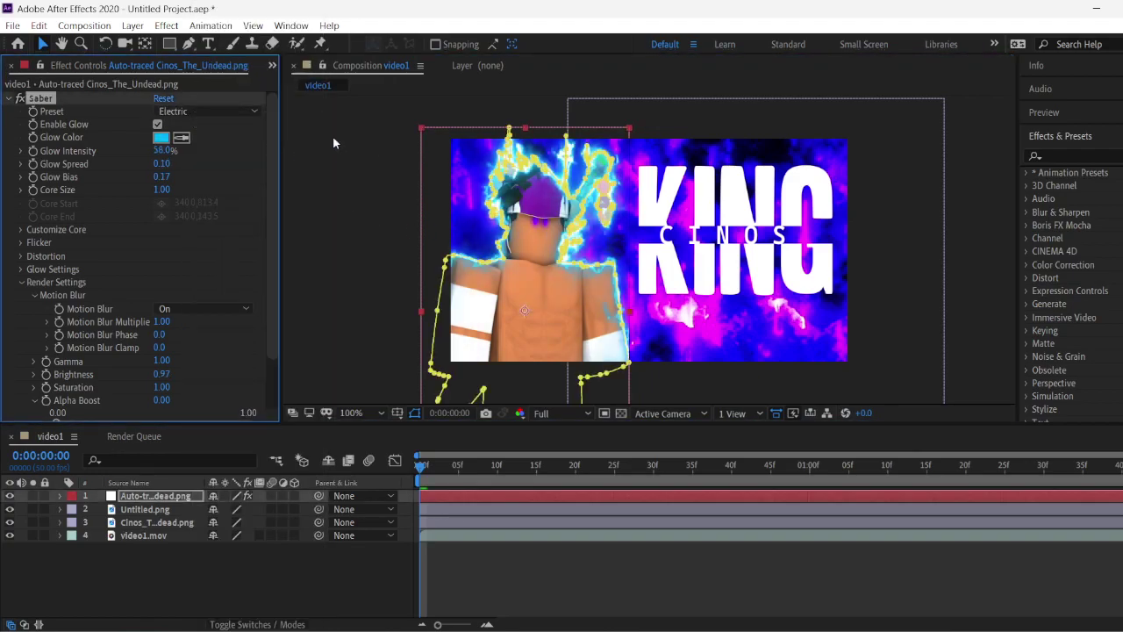
Step: Make the glow colour purple and set Glow Spread 0.18, Glow Bias 0.25, Core Size 0.90
left_click(364, 193)
left_click(160, 138)
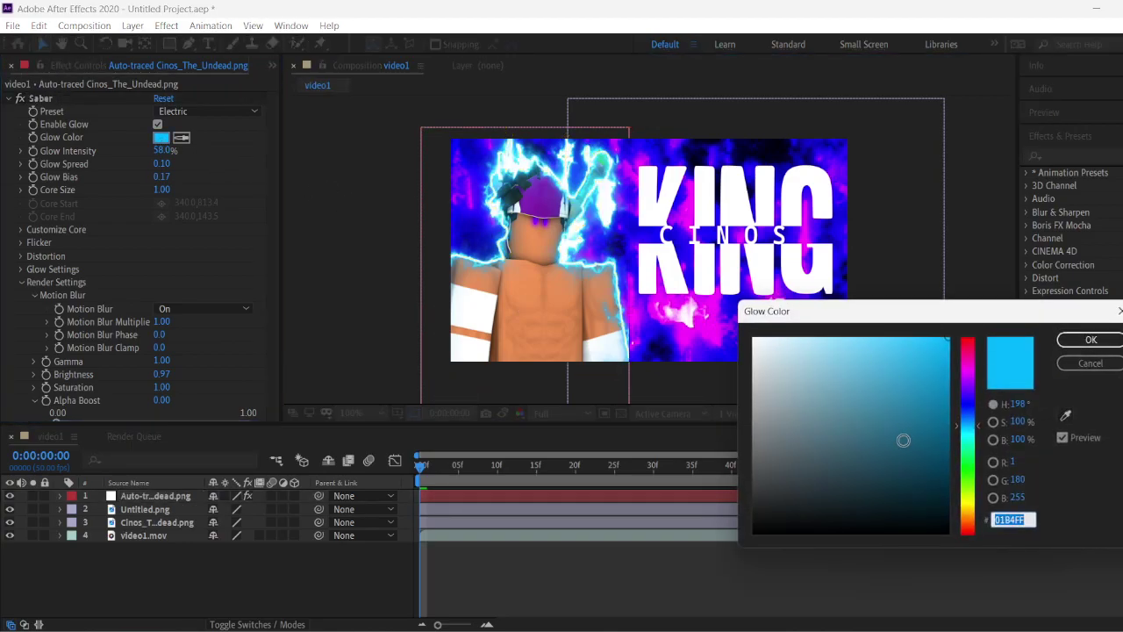
left_click_drag(971, 444, 969, 390)
left_click(1091, 340)
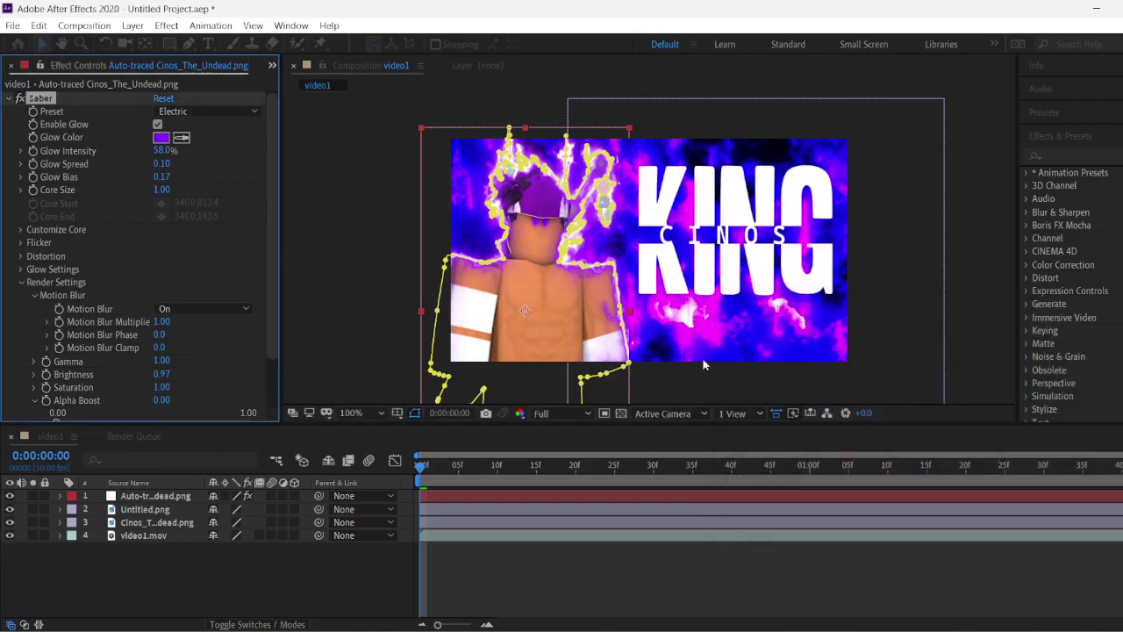
left_click(351, 288)
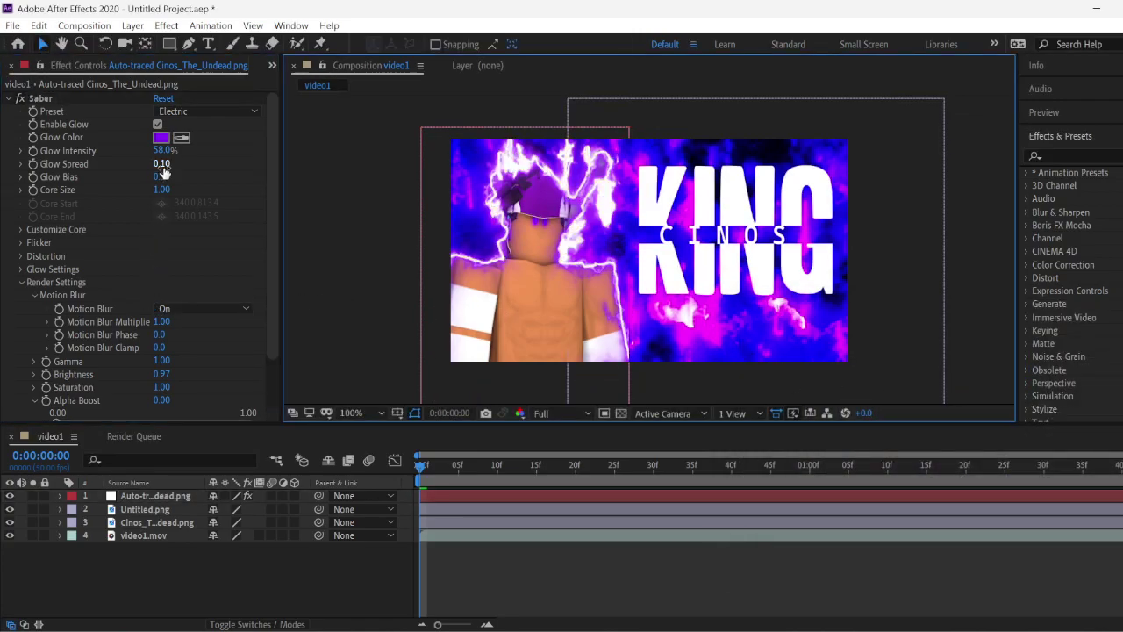
mouse_move(162, 166)
left_mouse_down()
mouse_move(175, 175)
mouse_move(159, 175)
mouse_move(162, 189)
left_mouse_up()
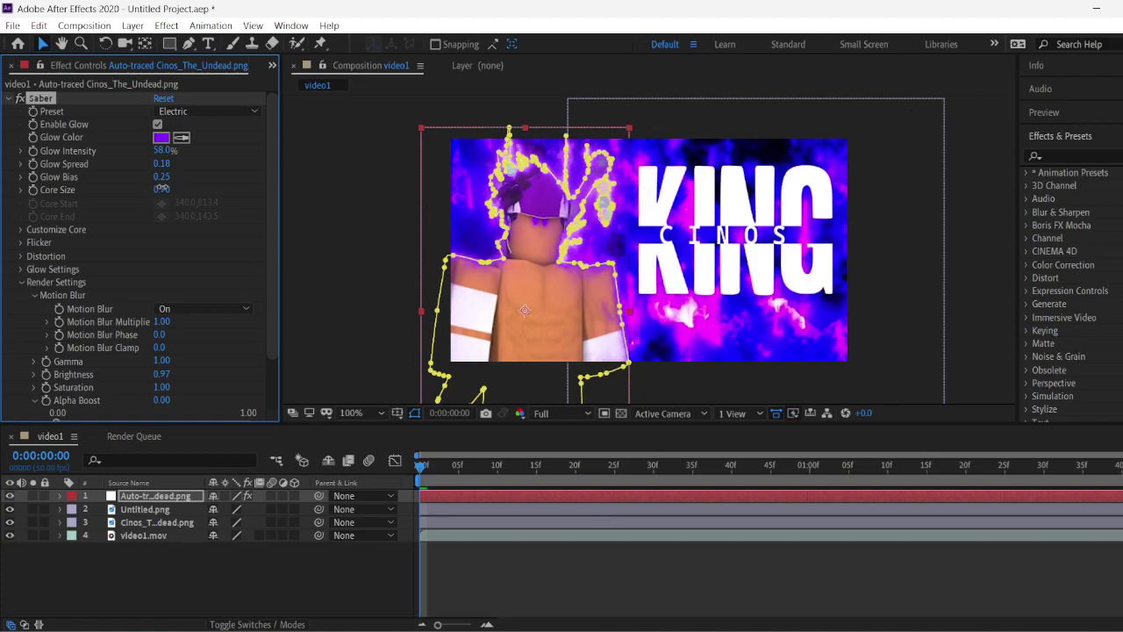
left_click(337, 236)
Step: Set the glow layer's blending mode to Hard Light
right_click(176, 496)
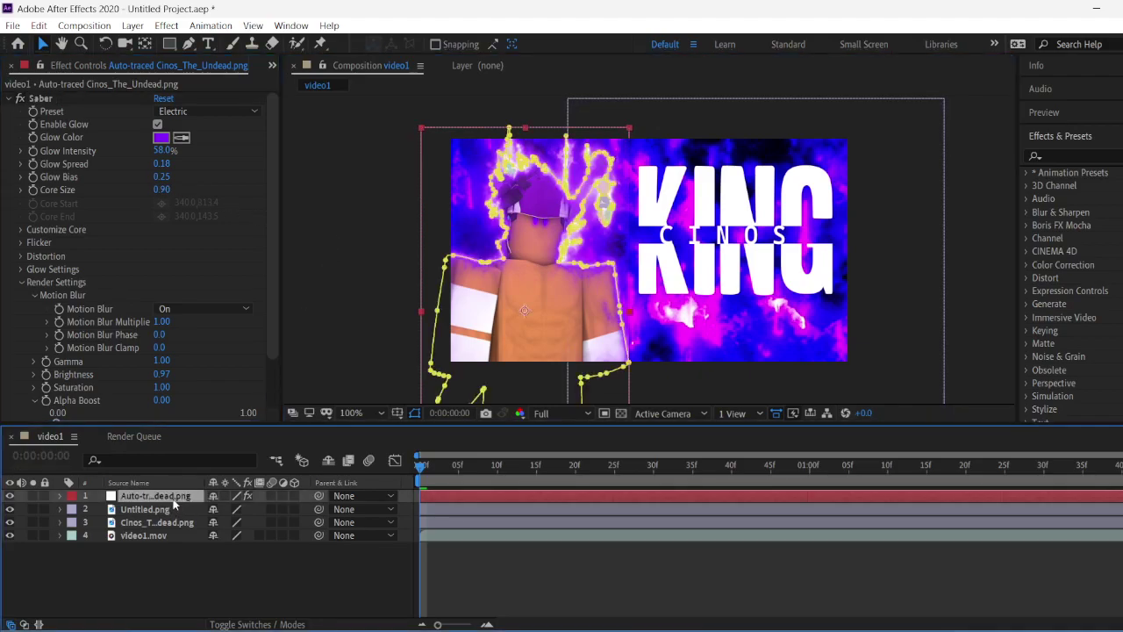
mouse_move(283, 257)
left_click(396, 400)
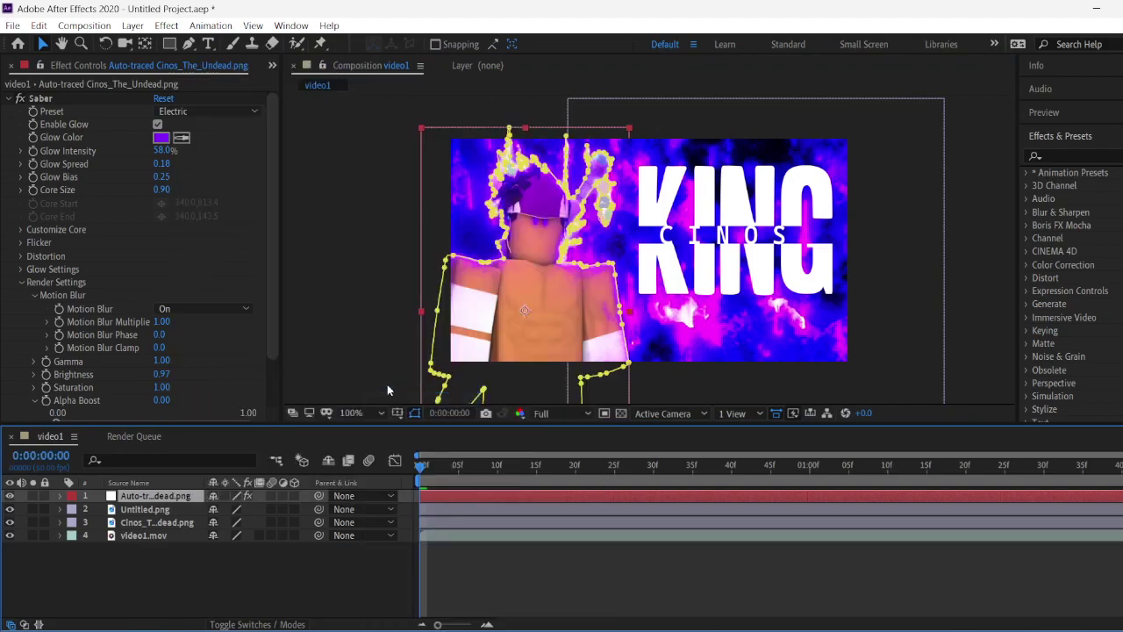
Step: Collapse Render Settings and set Saber's Alpha Mode to Mask Core
scroll(160, 263, "down", 3)
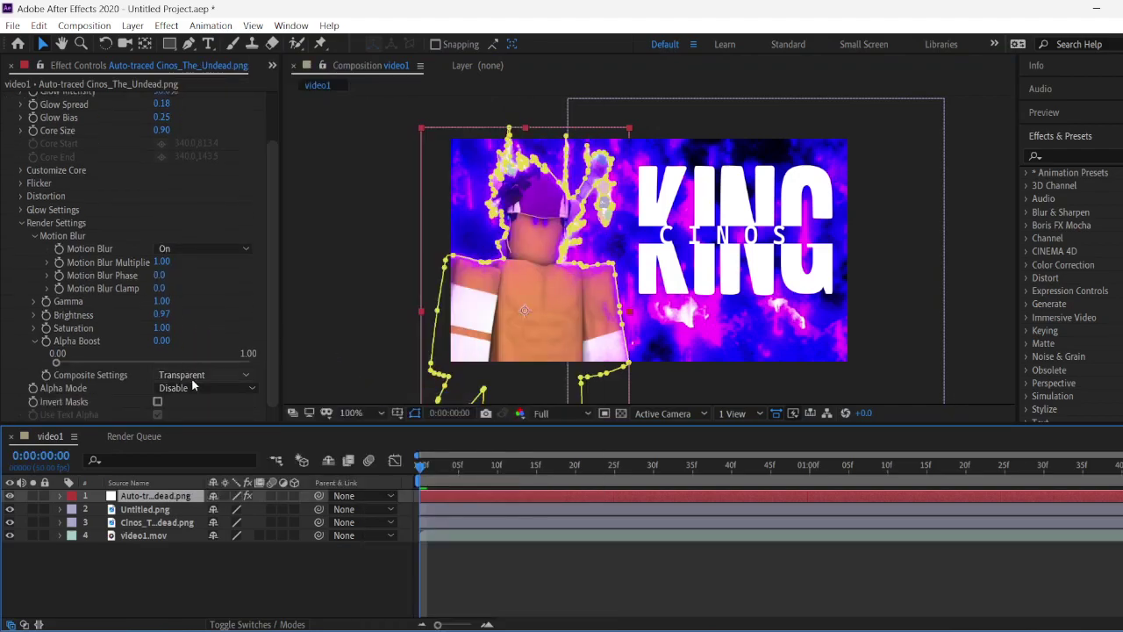
left_click(21, 223)
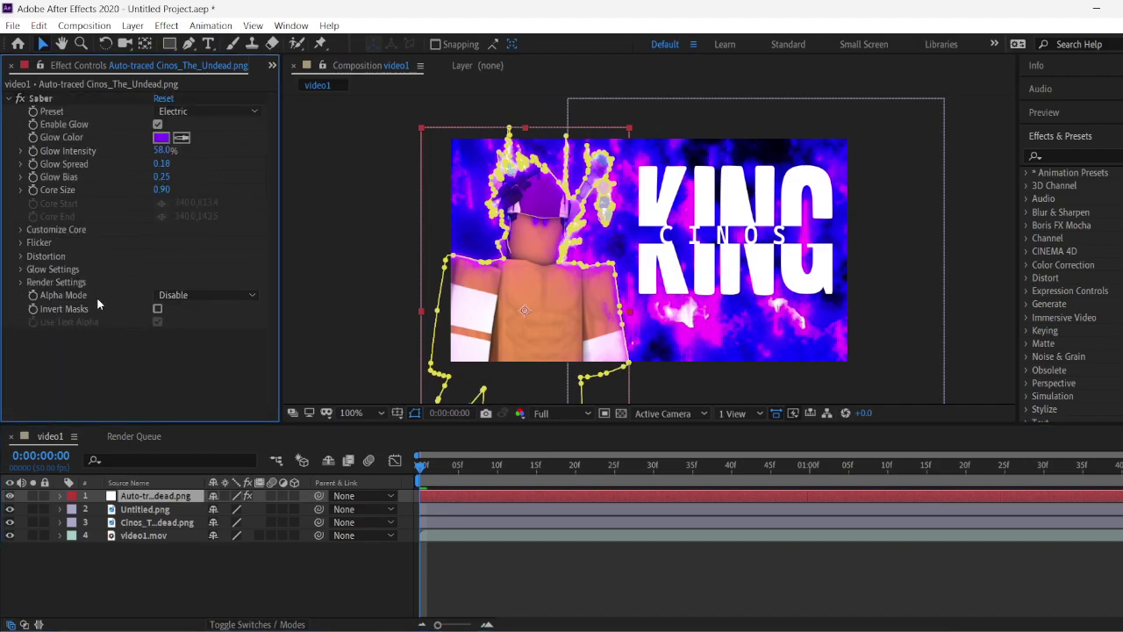
left_click(174, 297)
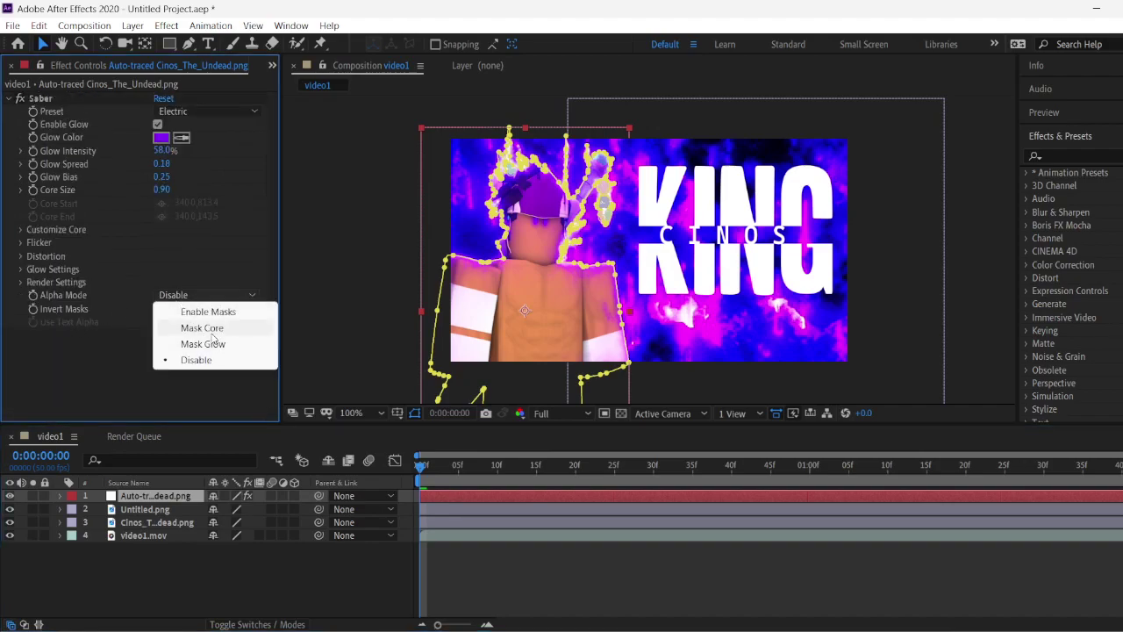
left_click(201, 328)
left_click(342, 306)
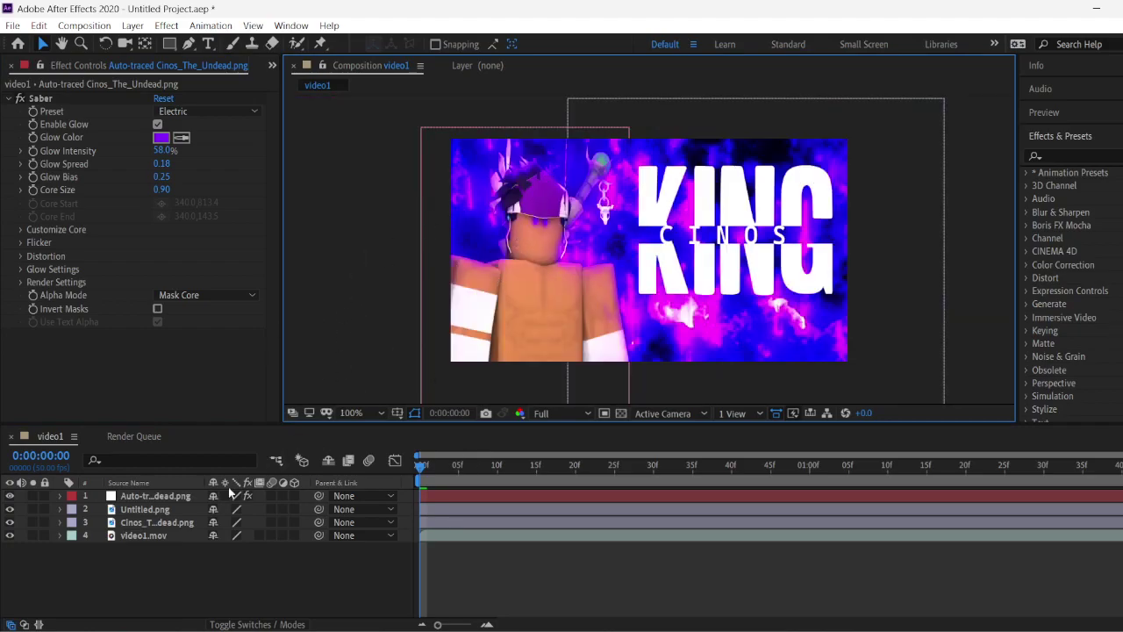
Step: Auto-trace the Untitled.png layer and apply Saber to the traced KING outline
left_click(157, 511)
left_click(133, 26)
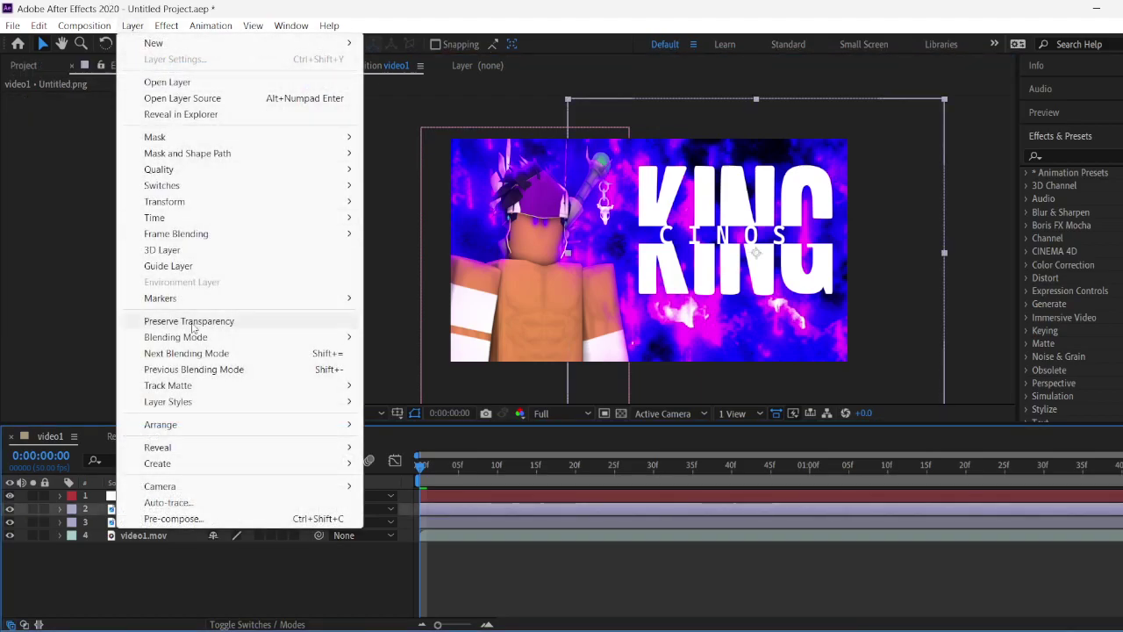
left_click(189, 503)
left_click(603, 407)
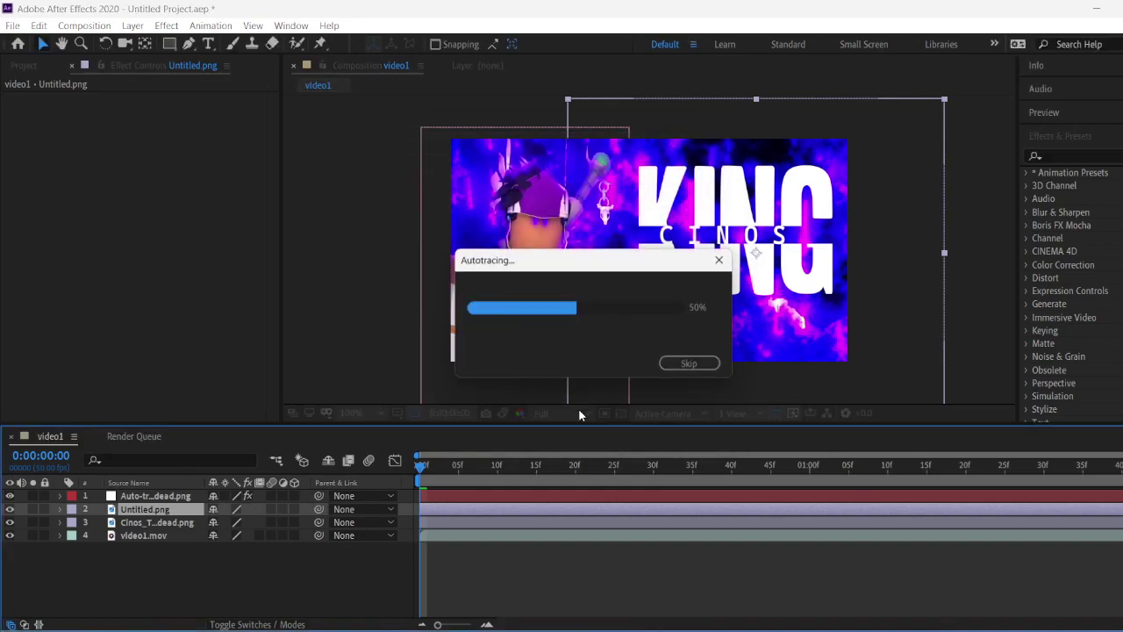
left_click(166, 26)
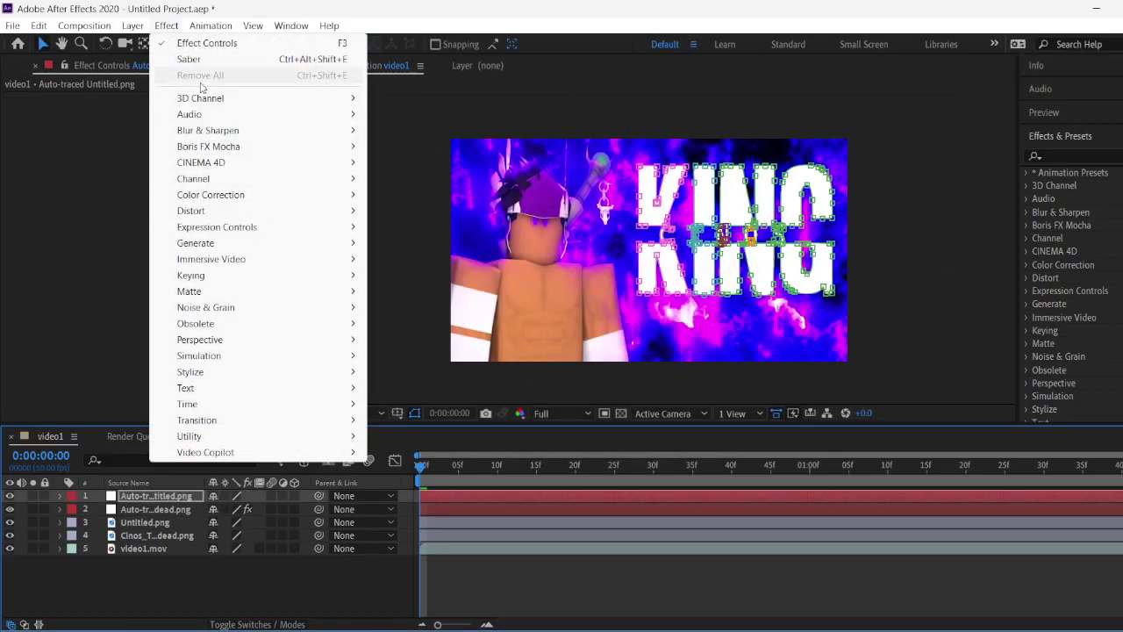
left_click(188, 59)
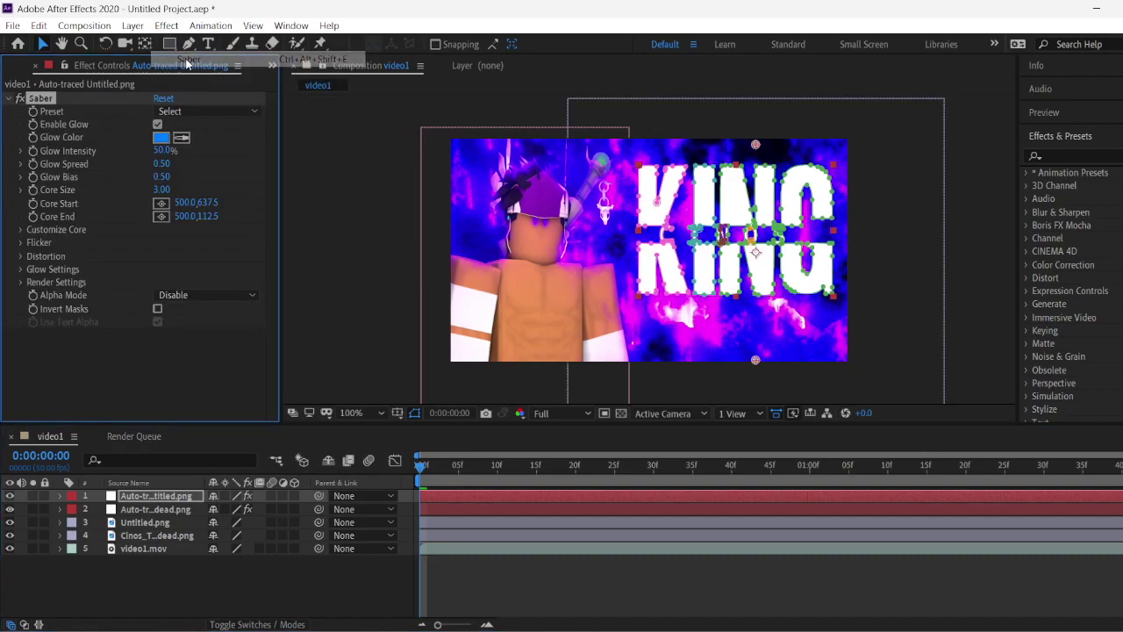
Step: Set the KING layer's Saber Core Type to Layer Masks so it traces the outline
left_click(20, 230)
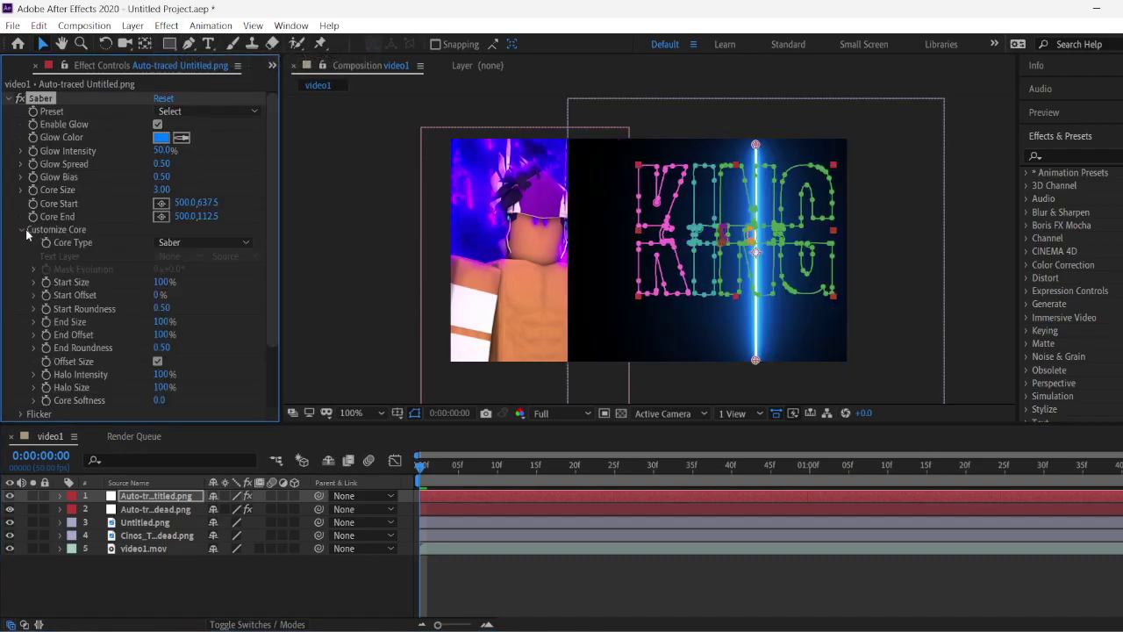
left_click(168, 242)
left_click(195, 291)
left_click(180, 256)
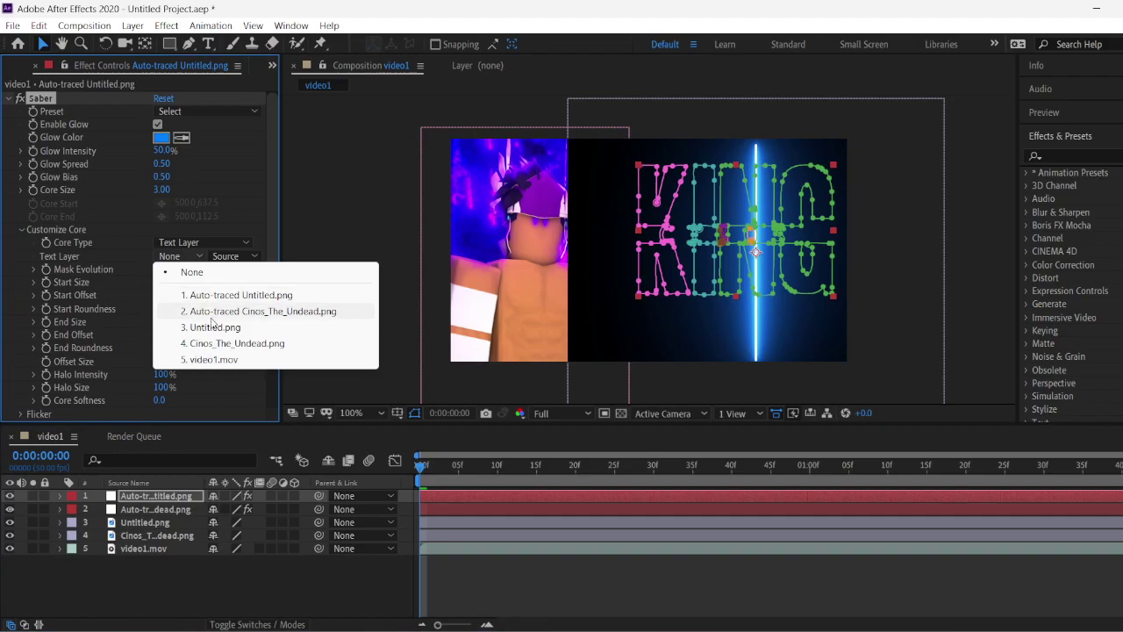
left_click(289, 326)
left_click(184, 243)
left_click(204, 274)
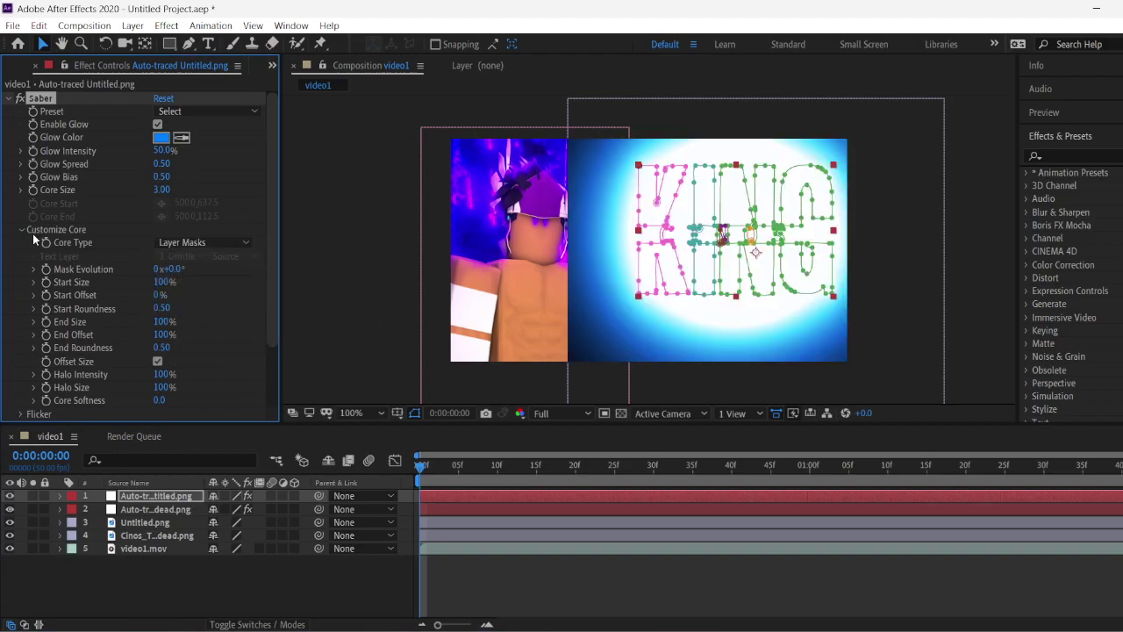
left_click(24, 229)
Step: Set Saber's Render Settings composite mode to Transparent
left_click(20, 282)
scroll(185, 264, "down", 1)
left_click(203, 375)
left_click(202, 384)
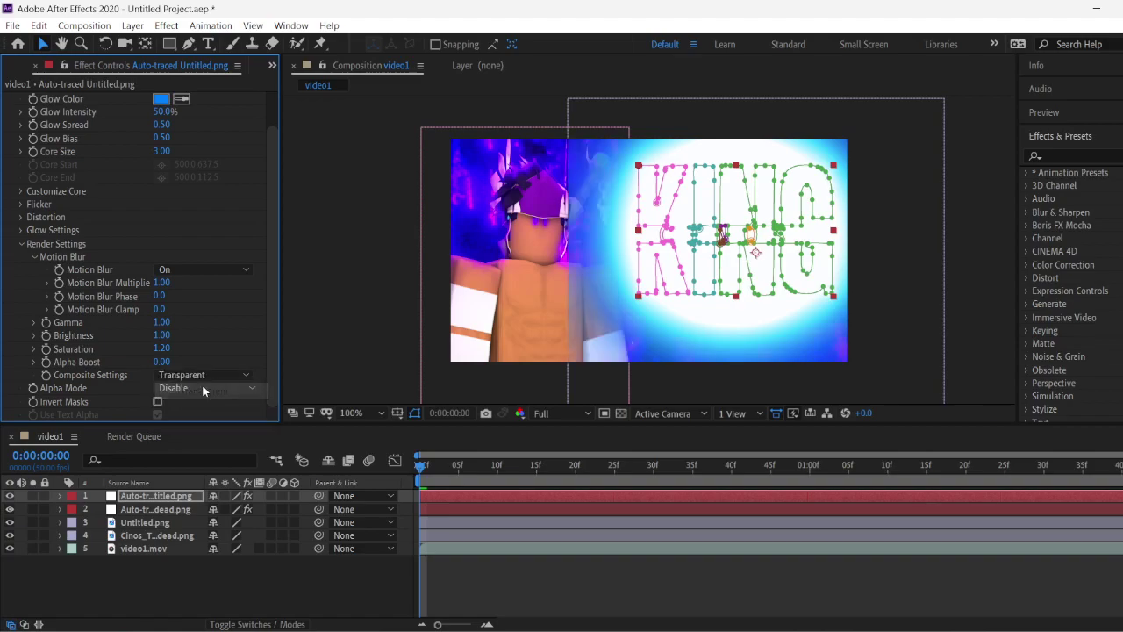
left_click(20, 244)
Step: Apply the Electric Saber preset and bring up the Glow Color picker
left_click(200, 111)
left_click(217, 120)
left_click(161, 137)
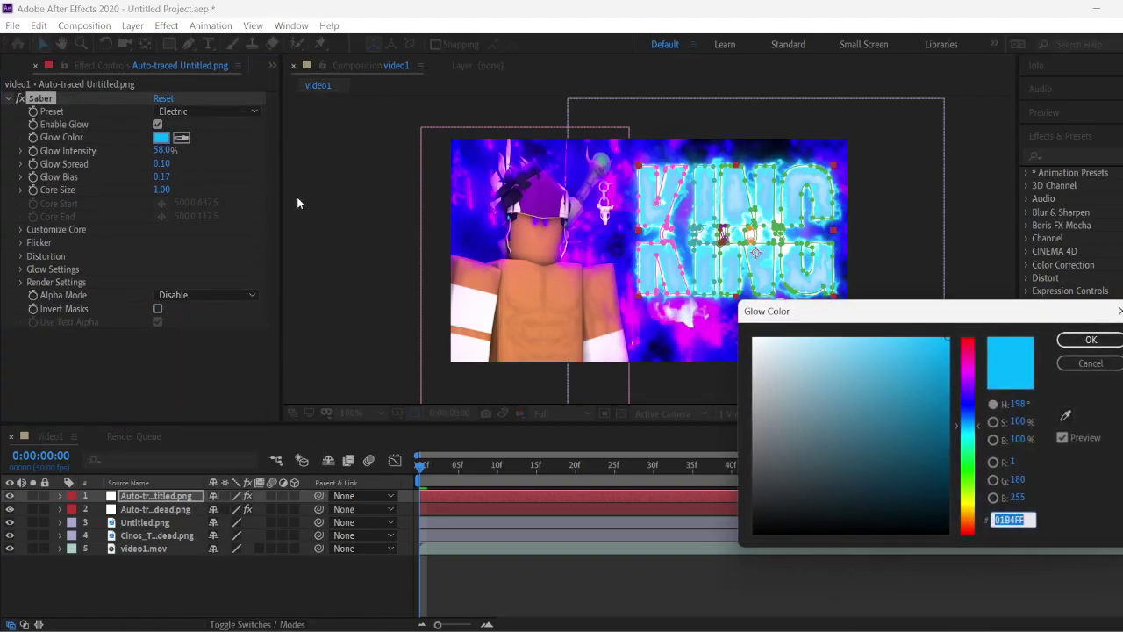
Step: Copy the purple hex 8601FF from the character outline layer's Saber Glow Color
left_click(1091, 340)
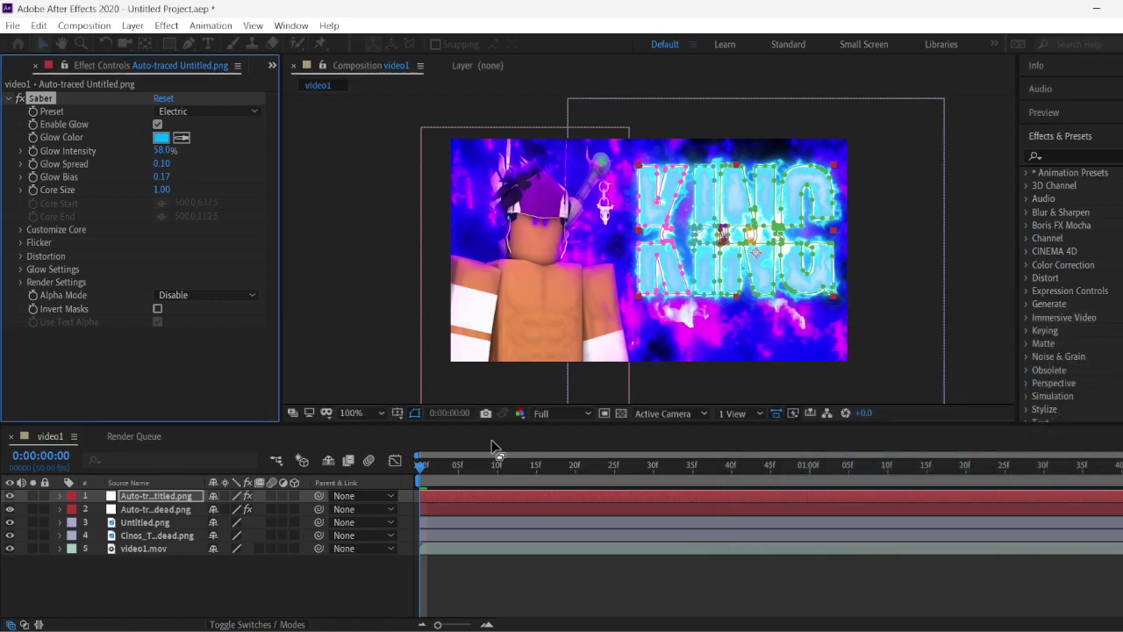
left_click(58, 535)
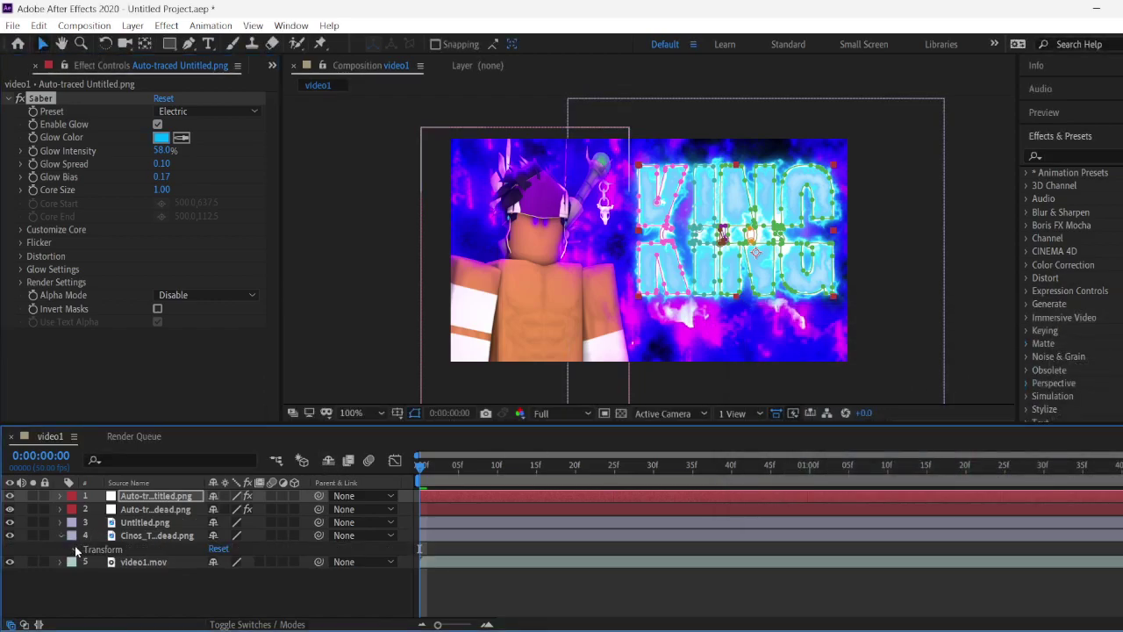
left_click(76, 549)
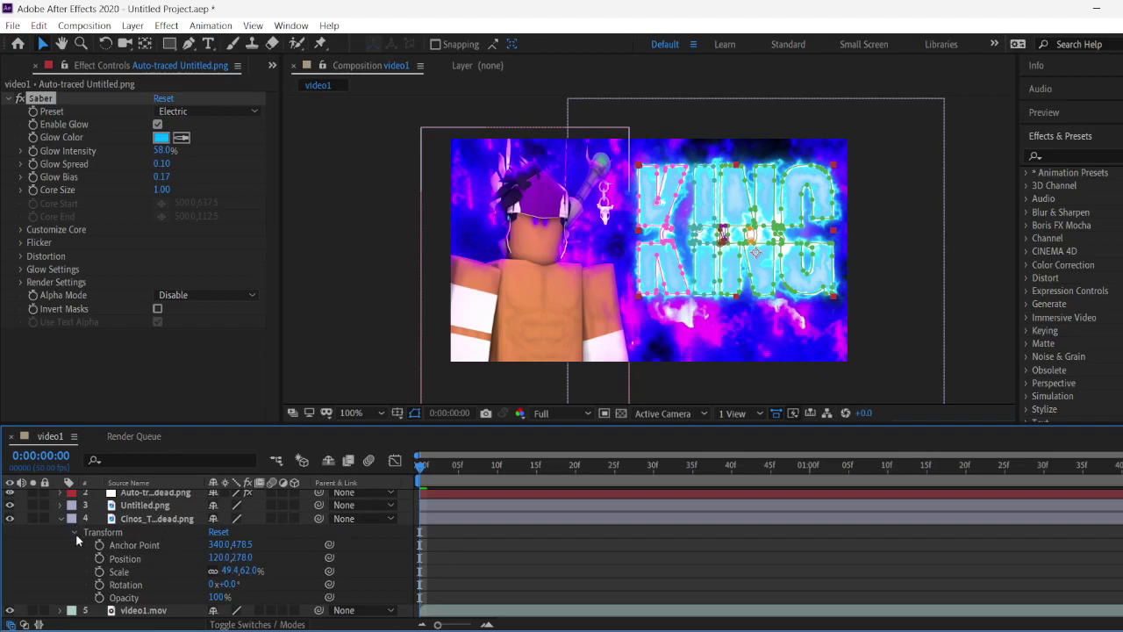
left_click(61, 518)
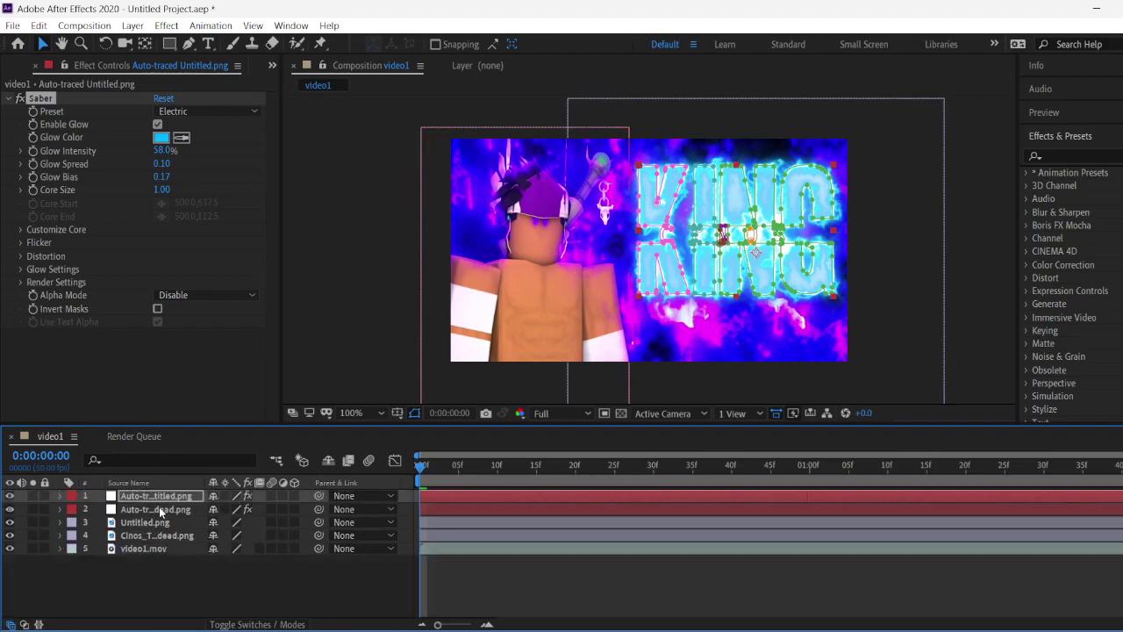
left_click(158, 508)
left_click(161, 138)
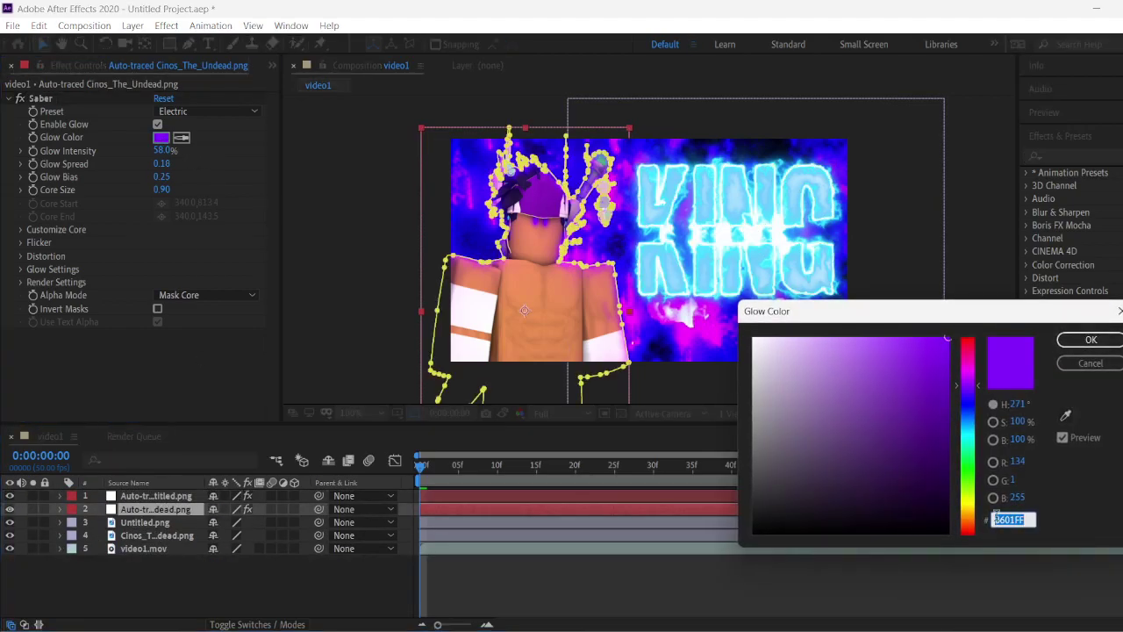
right_click(1001, 519)
left_click(1029, 358)
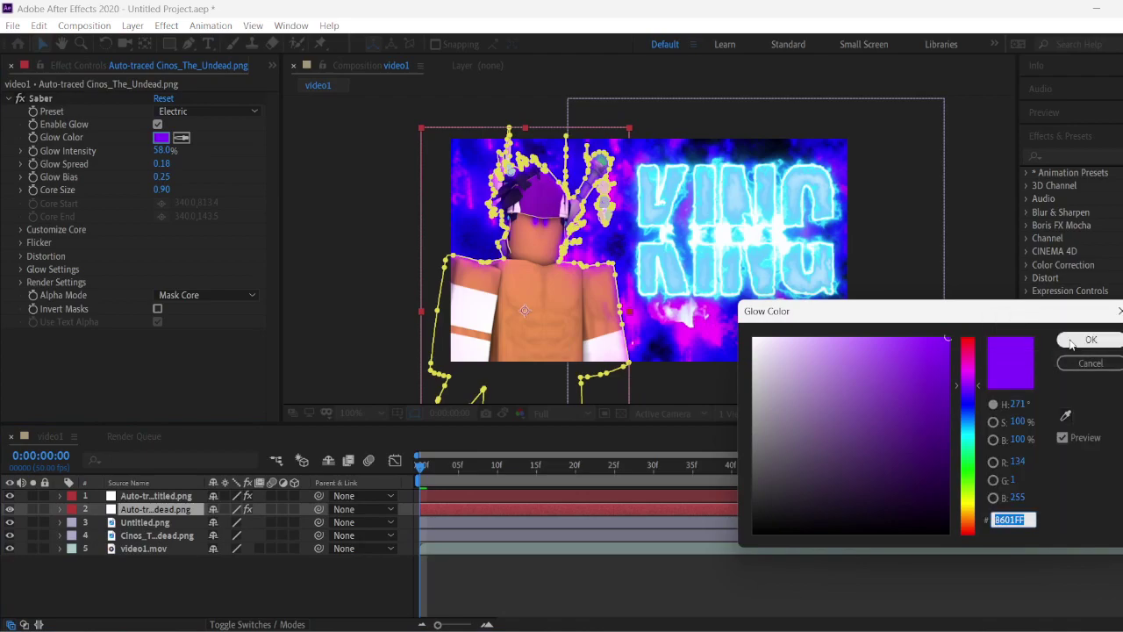
left_click(1070, 344)
Step: Paste 8601FF into the KING outline layer's Glow Color and confirm it
left_click(182, 498)
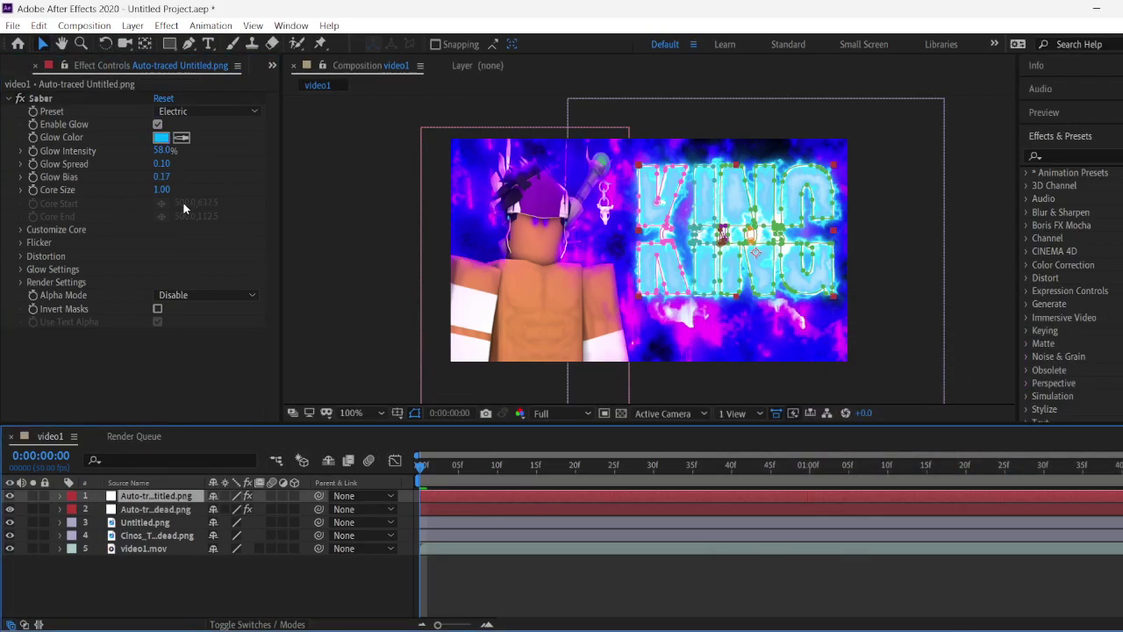
left_click(164, 138)
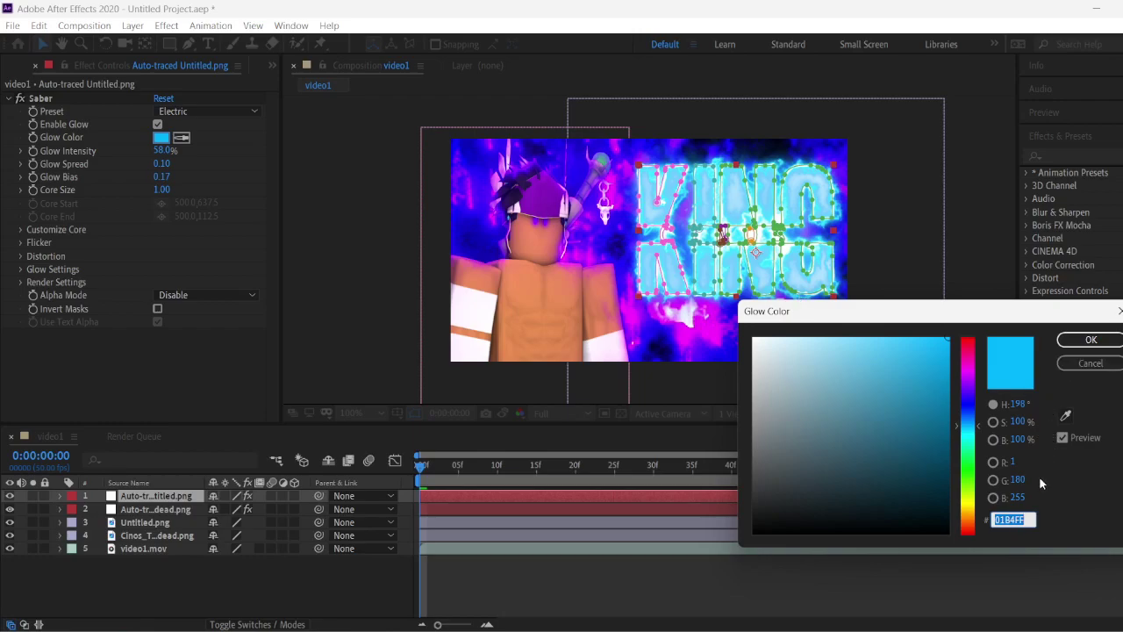
type("8601FF")
left_click(1085, 340)
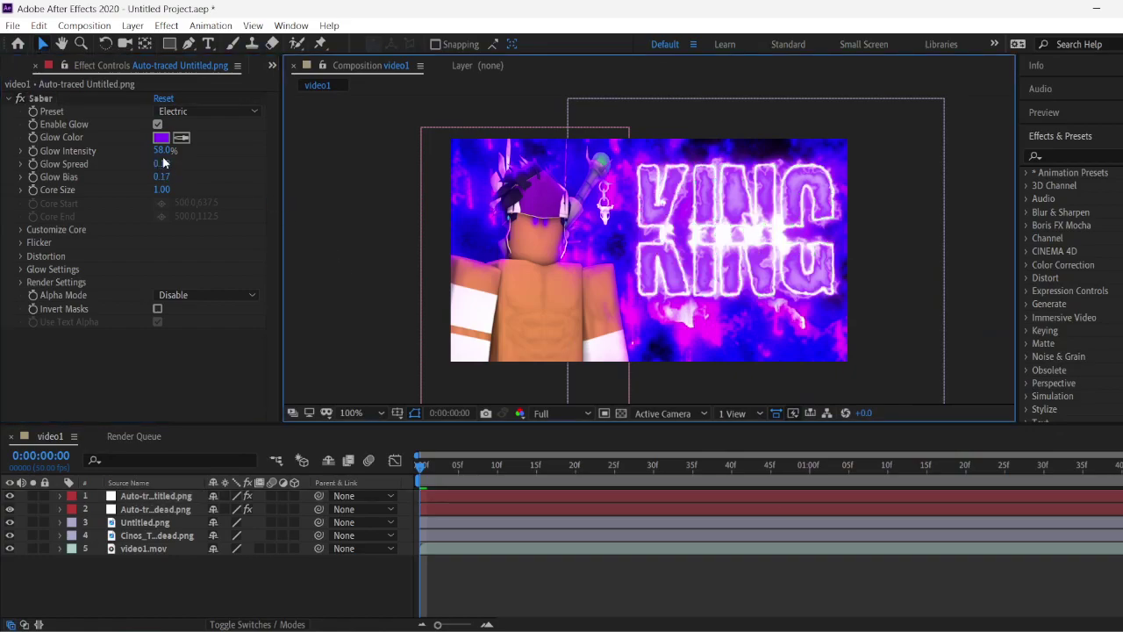
Step: Lower the KING Saber Glow Intensity to 13% and set Alpha Mode to Mask Core
left_click_drag(160, 150, 115, 145)
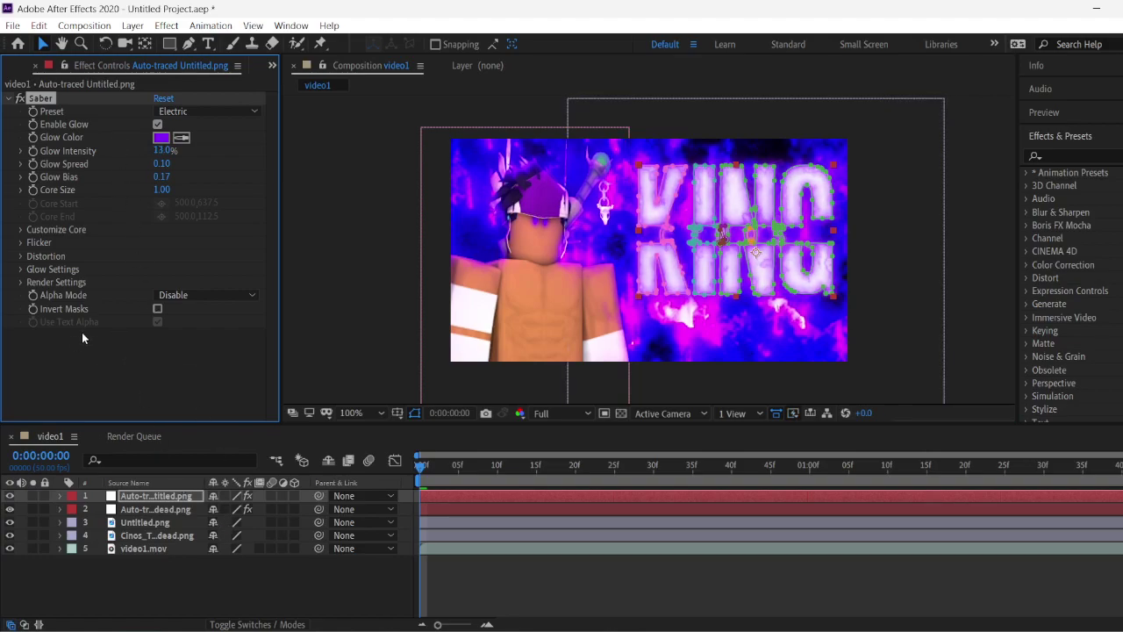
left_click(199, 298)
left_click(202, 327)
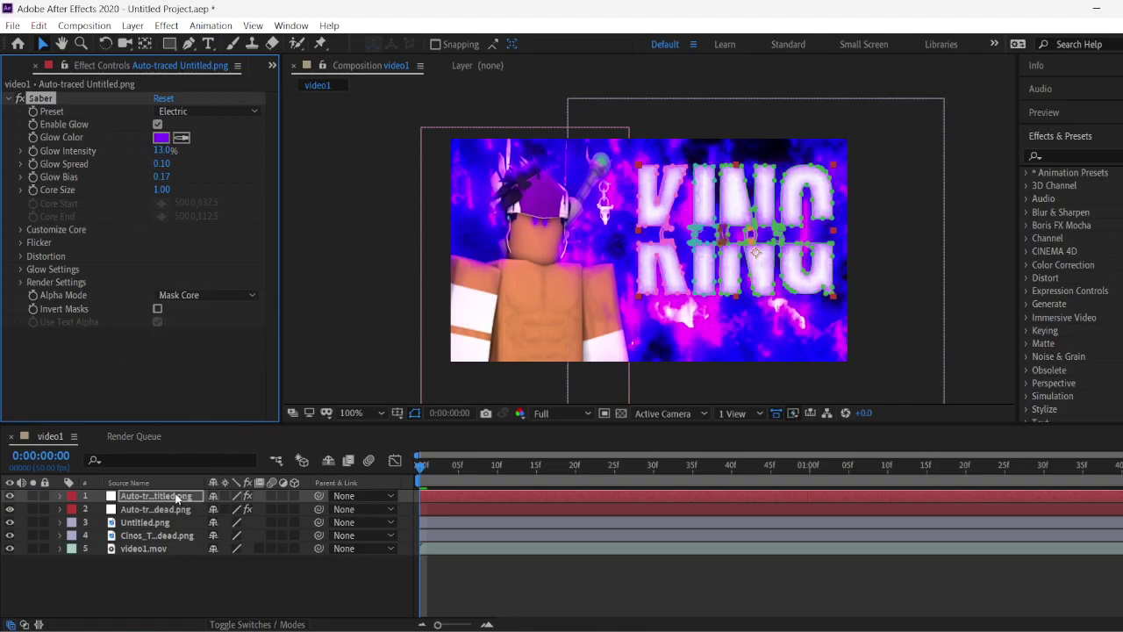
Step: Set the KING outline layer's blending mode to Hard Light
right_click(179, 497)
mouse_move(257, 269)
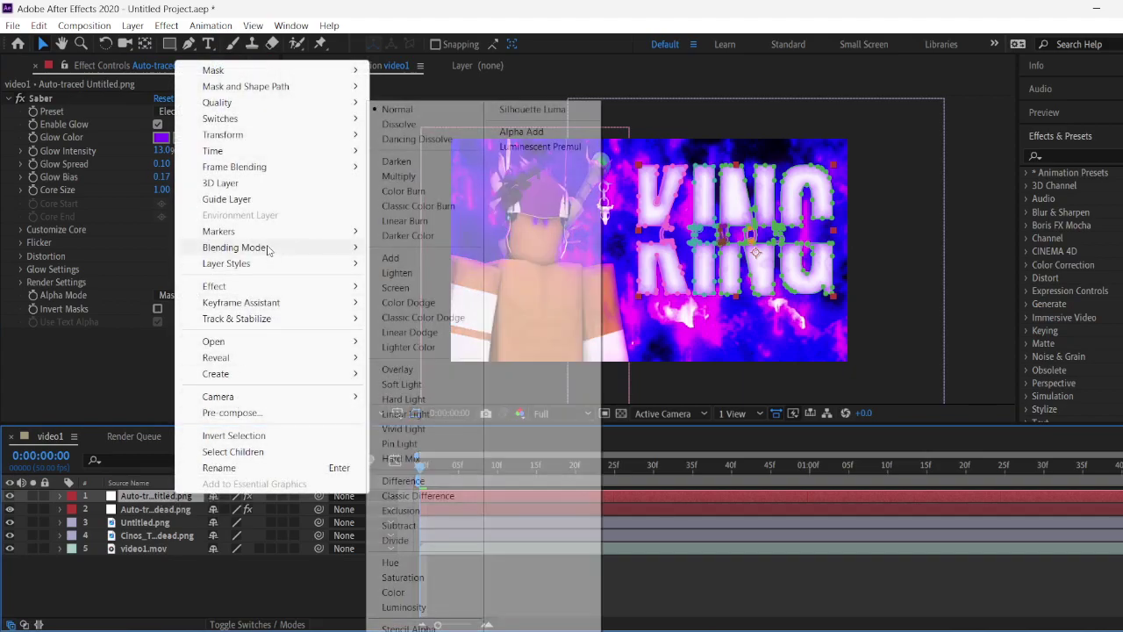
left_click(391, 399)
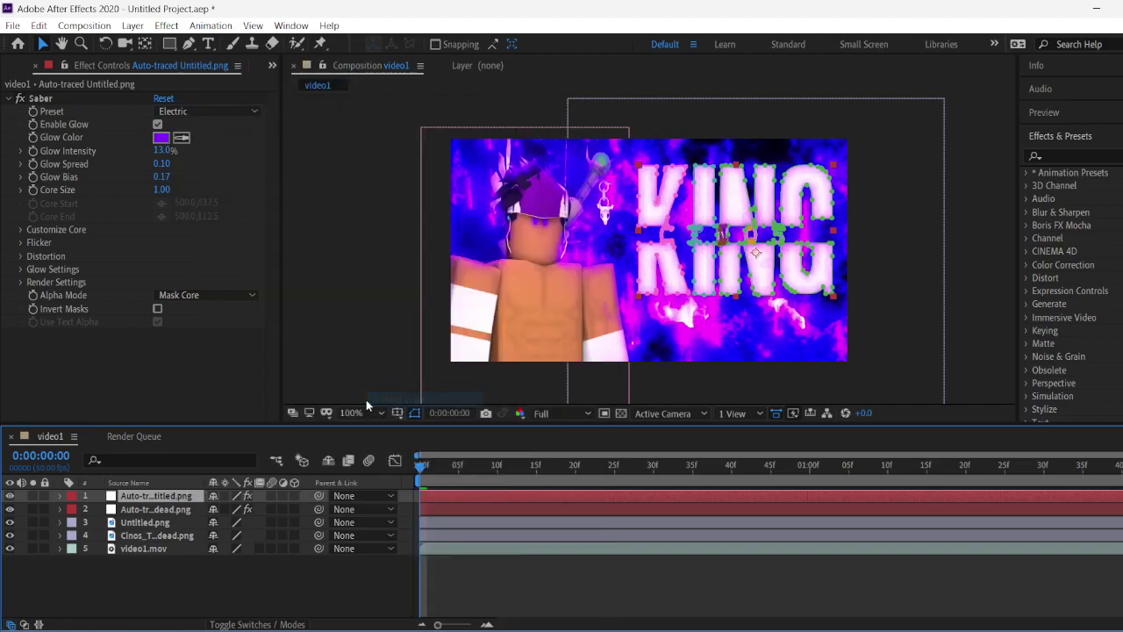
left_click(317, 301)
key("space")
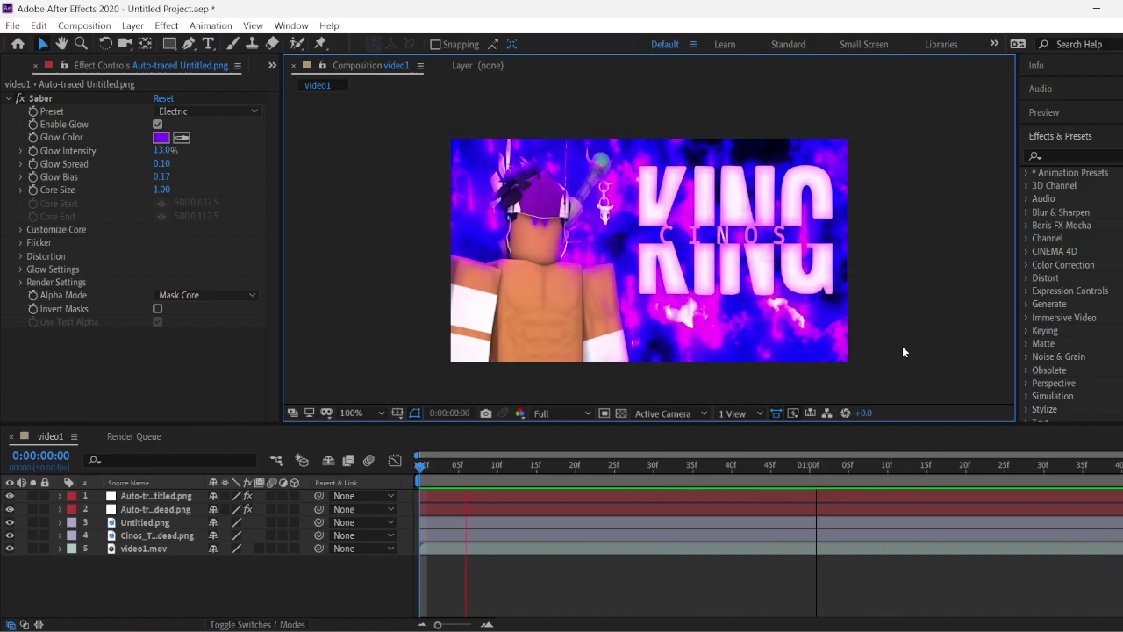
Step: Add the video1 composition to the Render Queue, render it to lossless video1.avi, and return to video1
key("space")
left_click(13, 25)
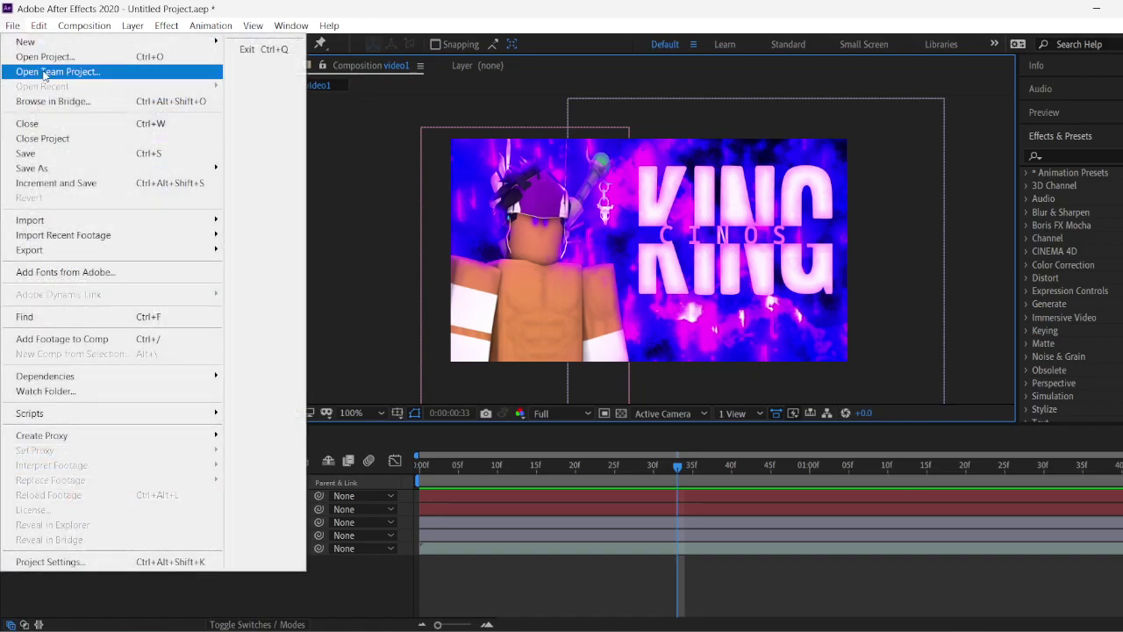
mouse_move(202, 250)
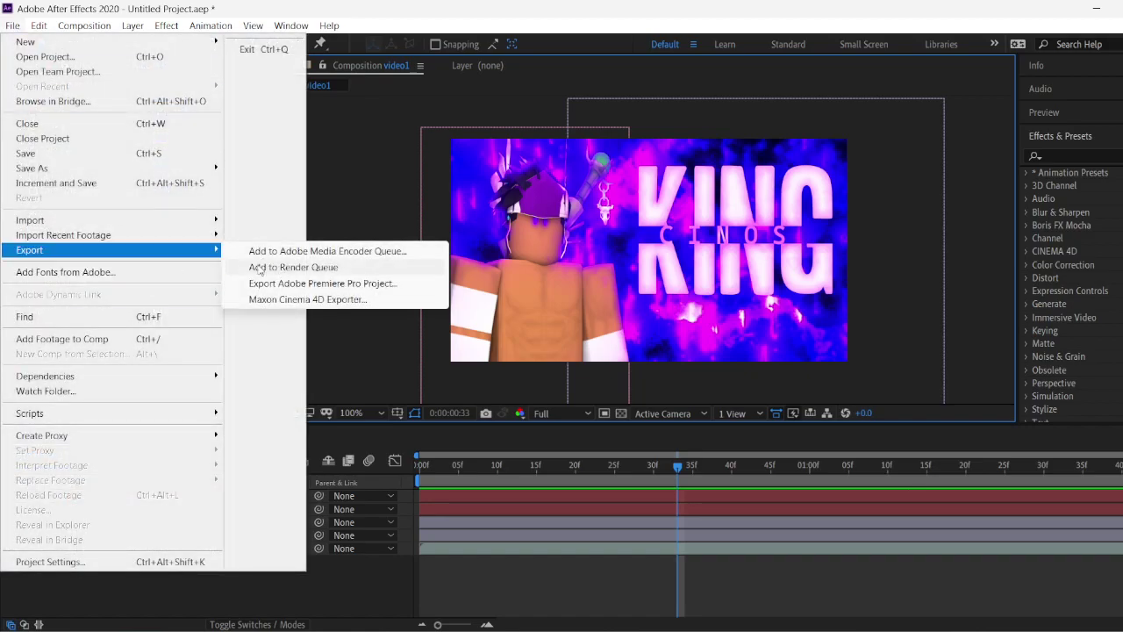
left_click(270, 267)
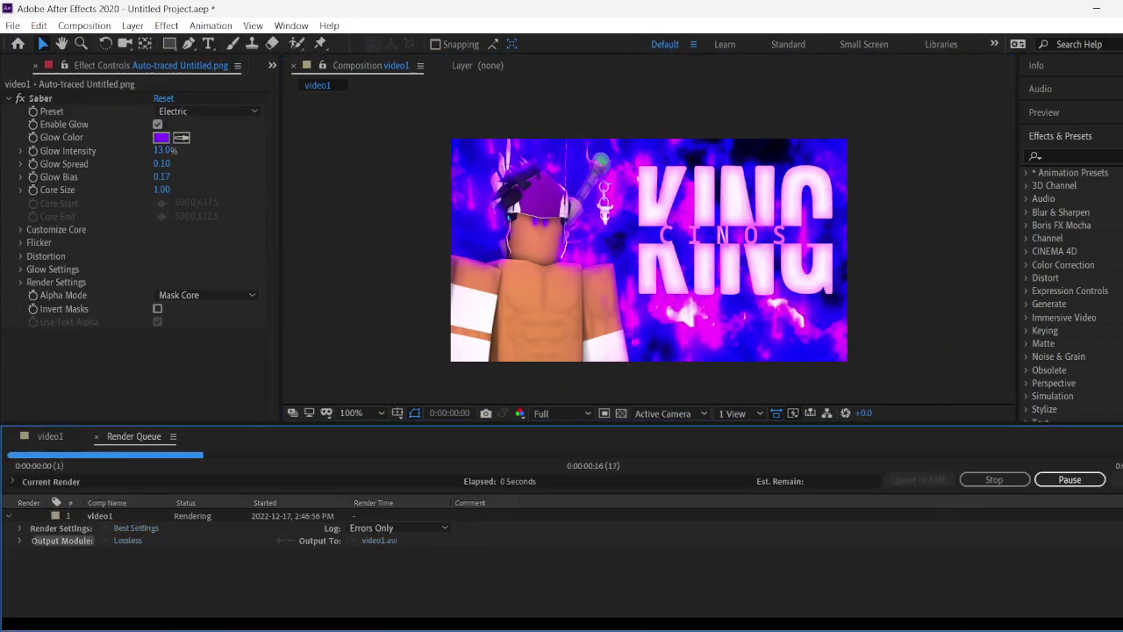
left_click(343, 298)
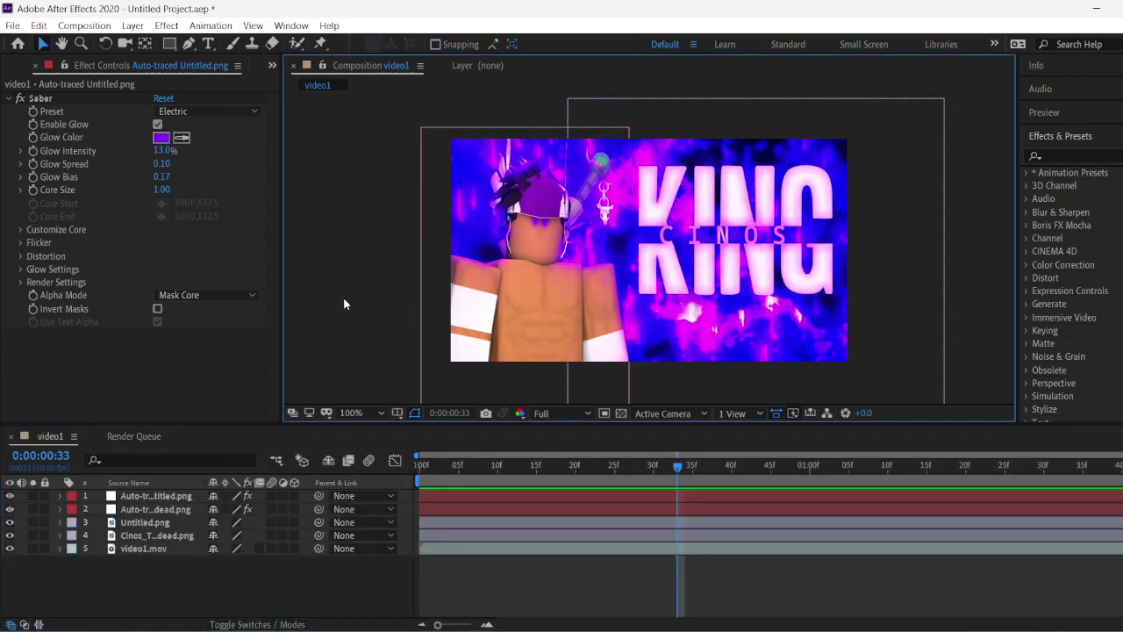